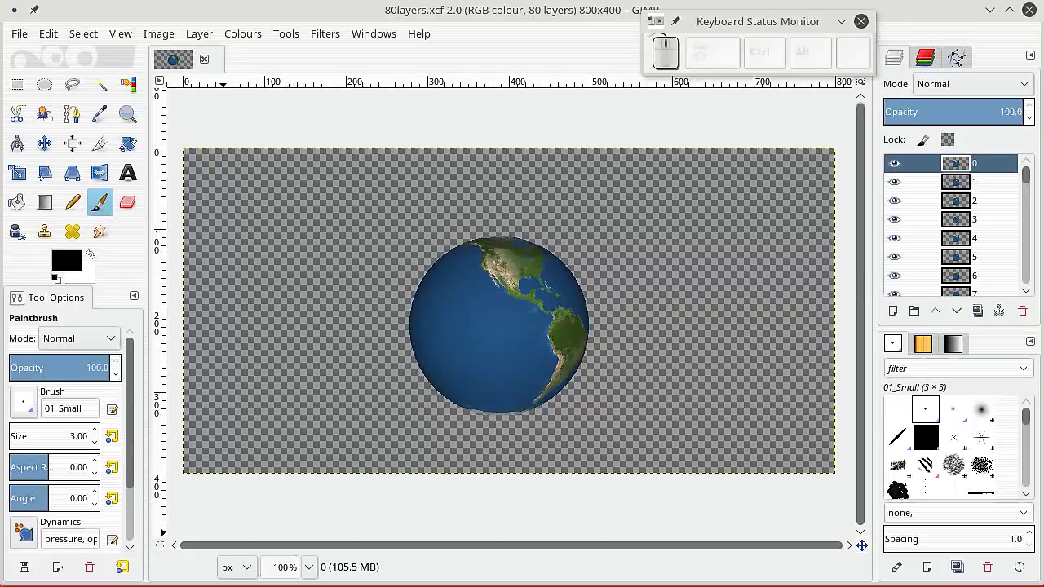
Step: Create a new image from layer 0 and add a transparent 800 × 400 px layer named moon
drag(954, 167, 112, 60)
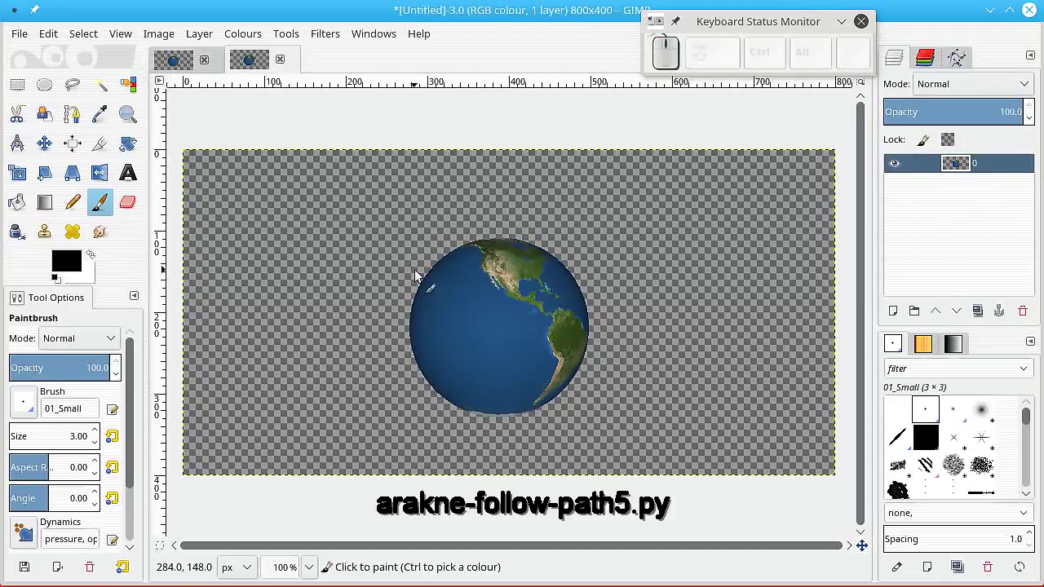
click(893, 311)
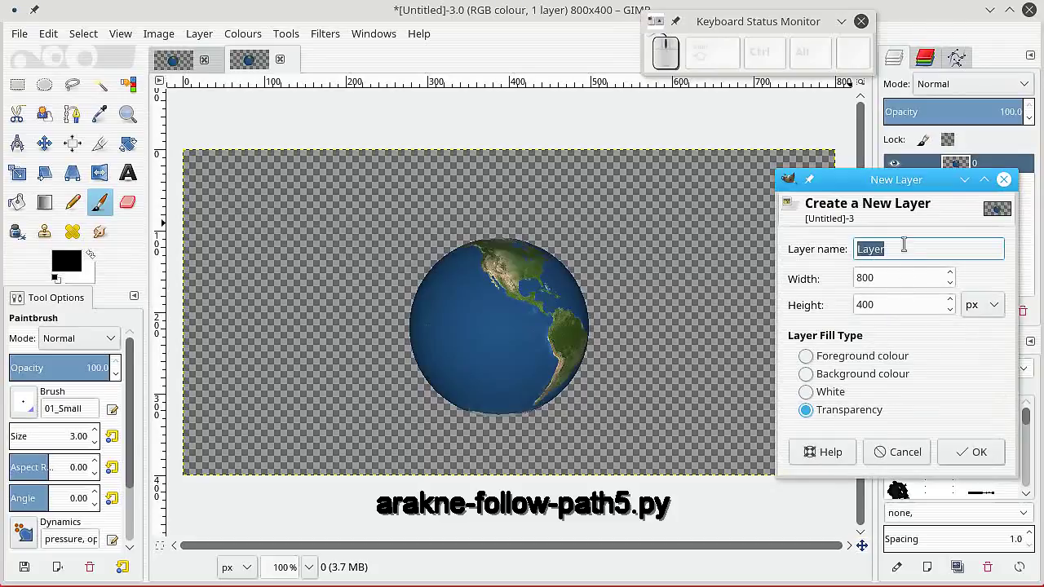
text(moon)
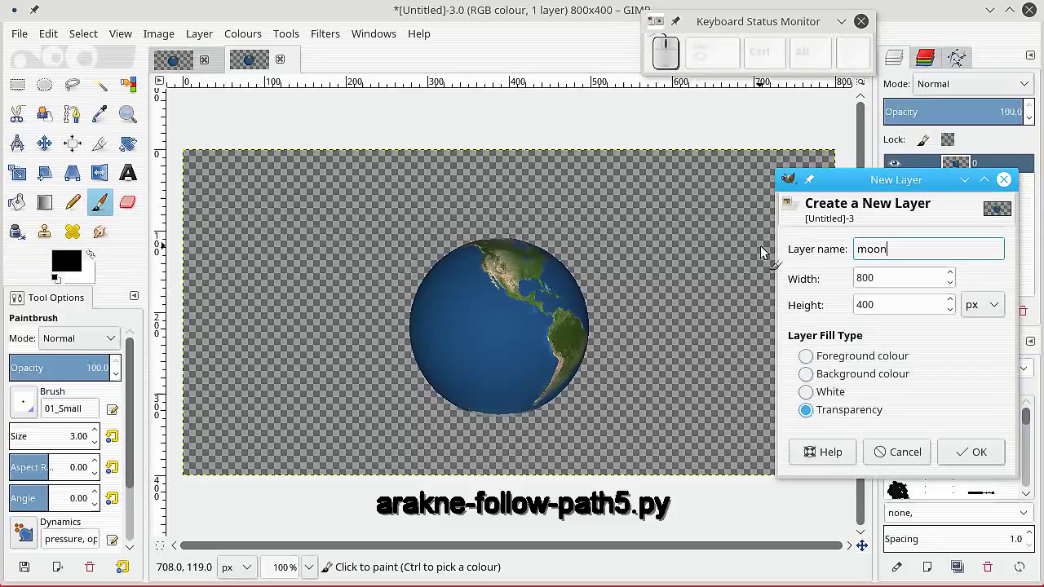
key(Return)
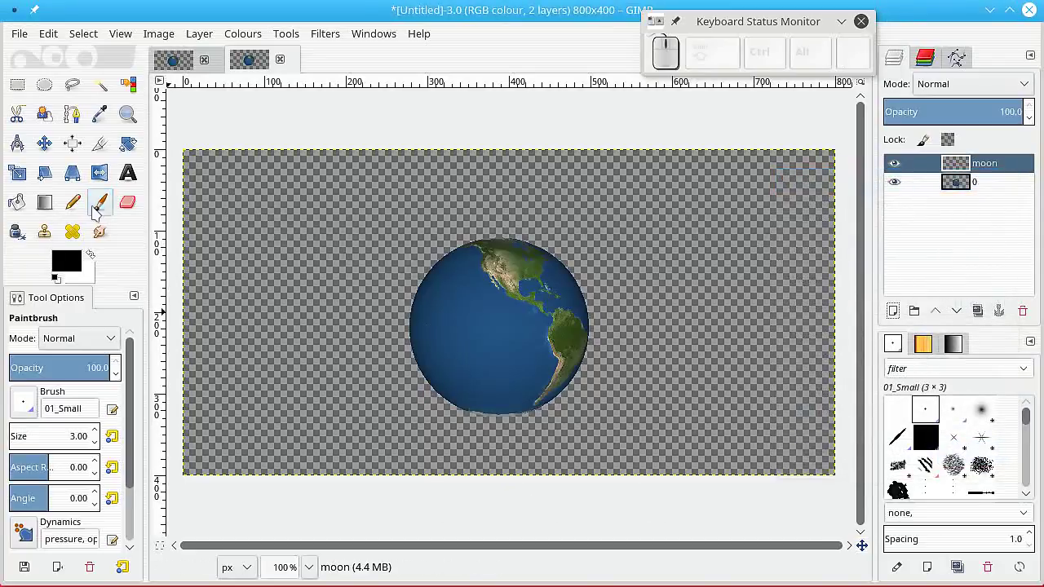
Step: Make white the foreground colour and paint one round dot with brush size 82.55 in the canvas's upper-left area
click(93, 256)
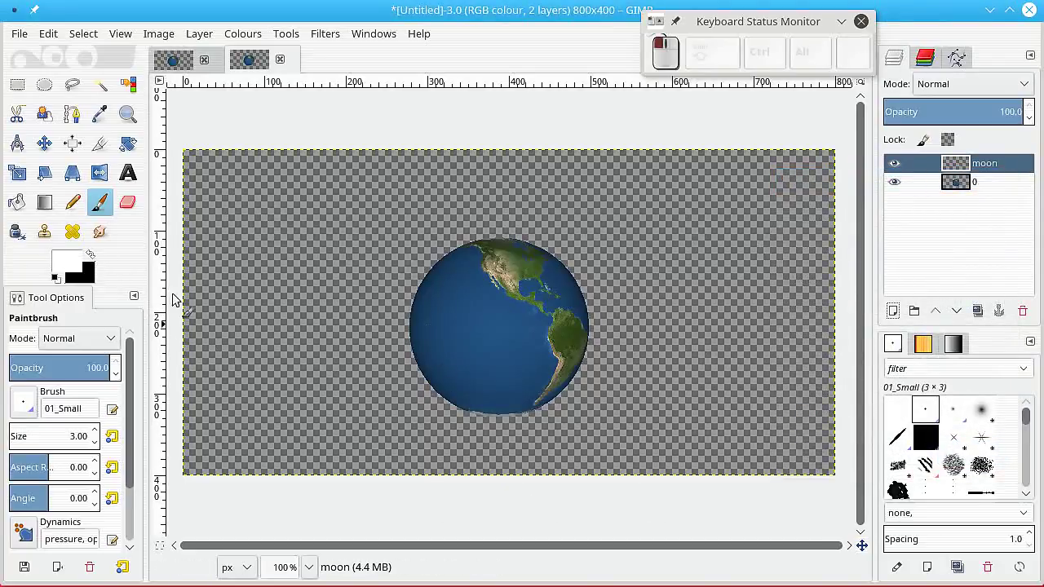
click(245, 225)
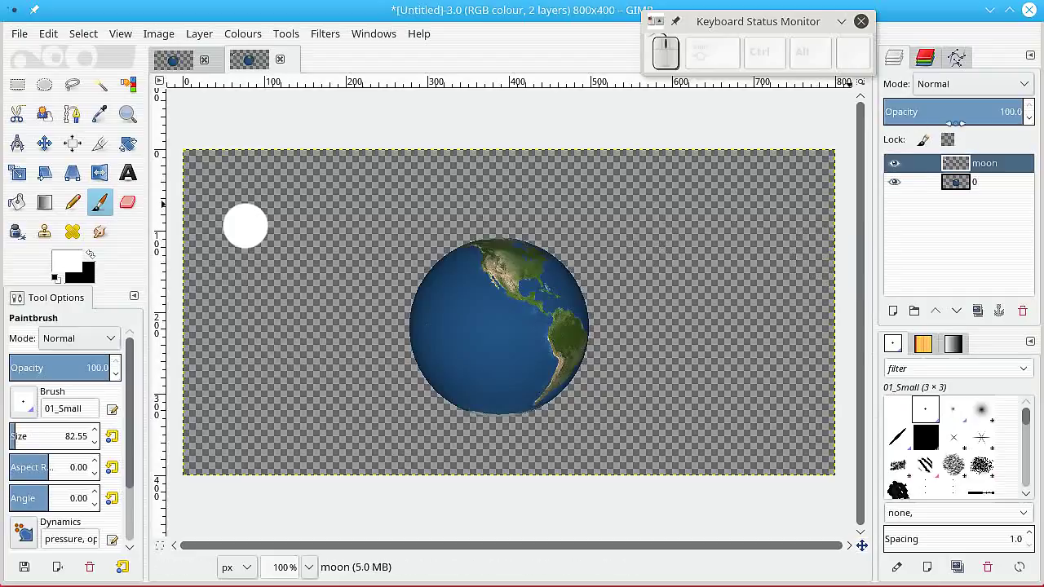
Step: Select a wide, flat ellipse around the Earth, starting at about 102, 153 px, and convert the selection to a path
click(45, 85)
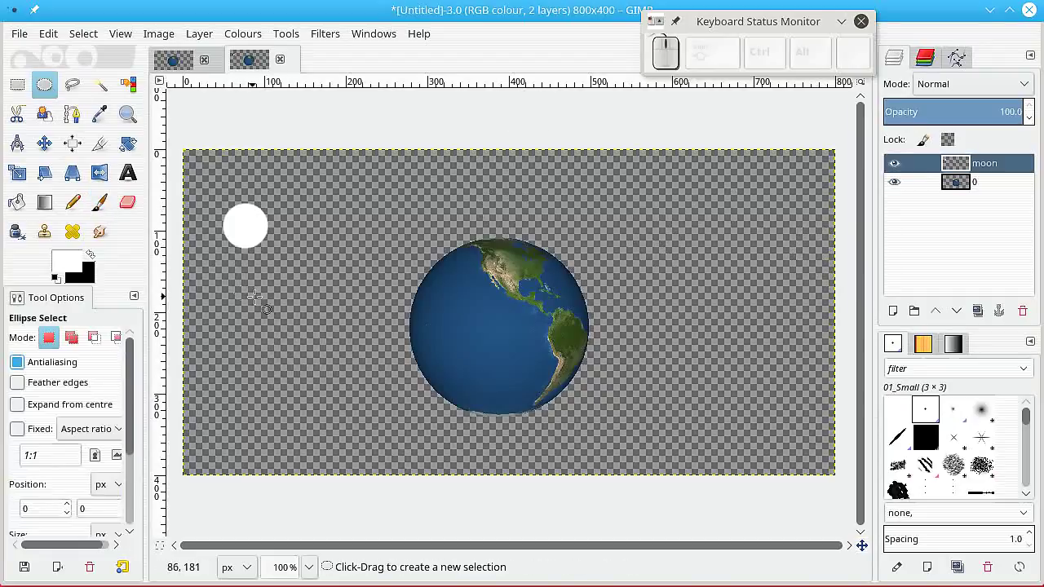
drag(269, 279, 768, 377)
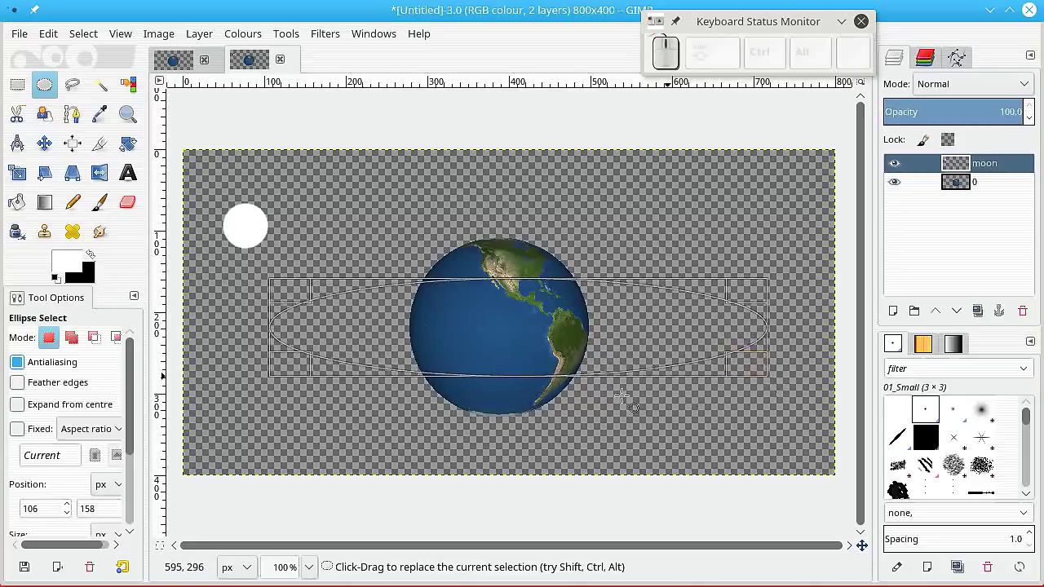
drag(291, 294, 288, 291)
click(82, 34)
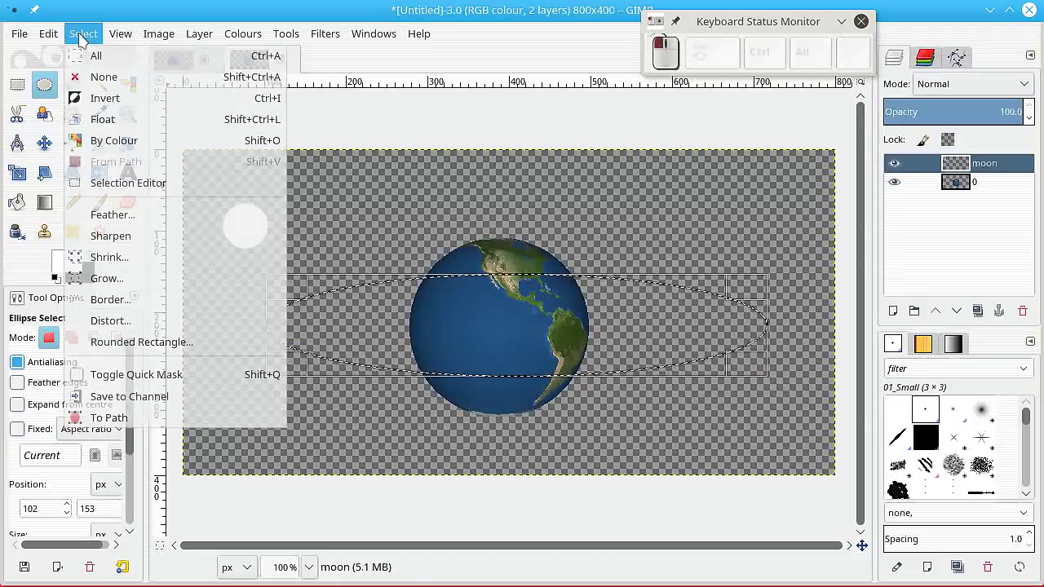
click(108, 418)
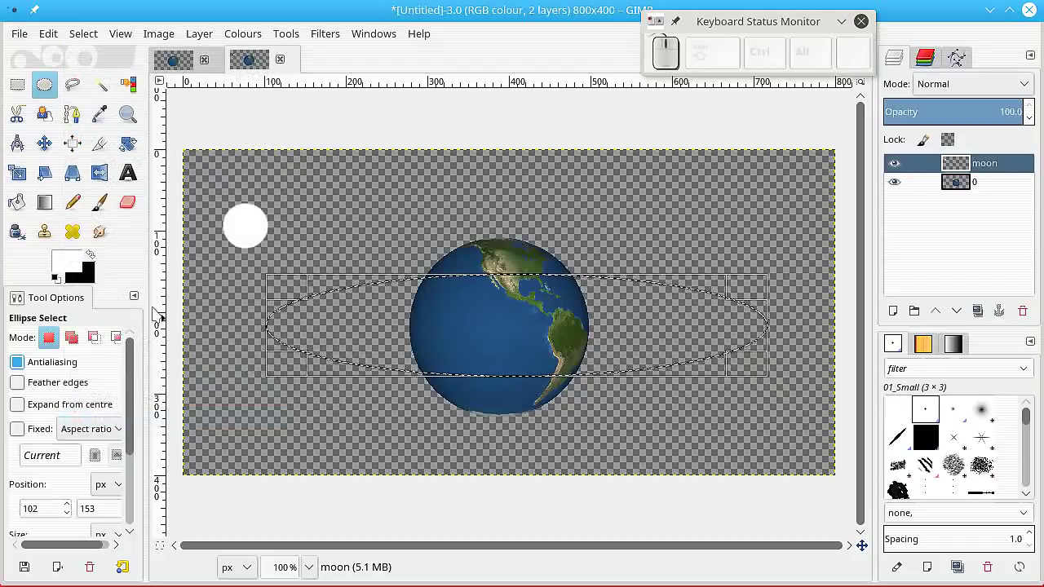
Step: Clear the ellipse selection and make the new elliptical path visible
click(85, 34)
click(81, 77)
click(959, 59)
click(895, 109)
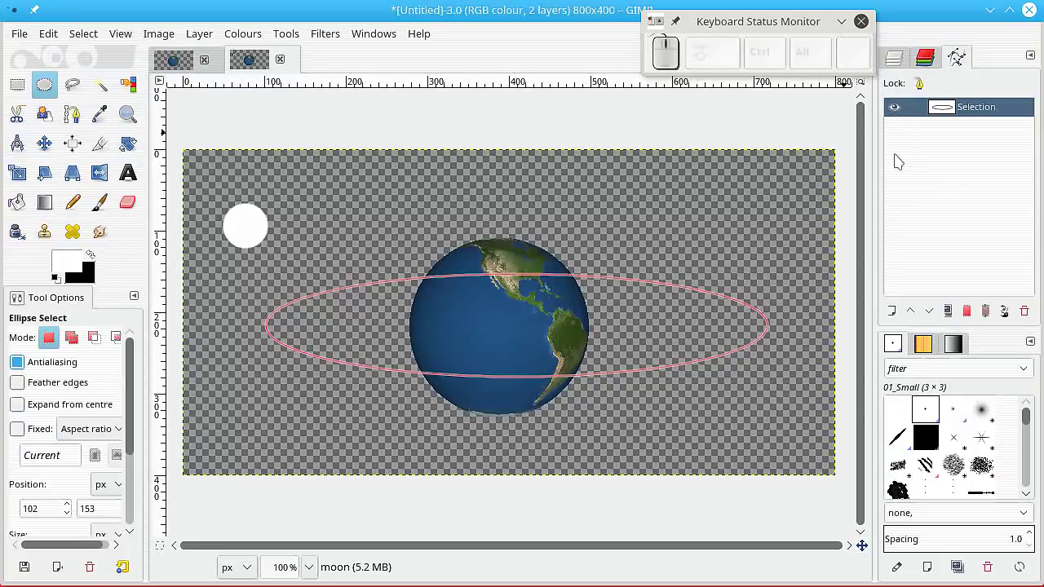
Step: Run Follow path on the elliptical path with the moon layer, setting 29 copies and changing the layer-merging option
right_click(922, 112)
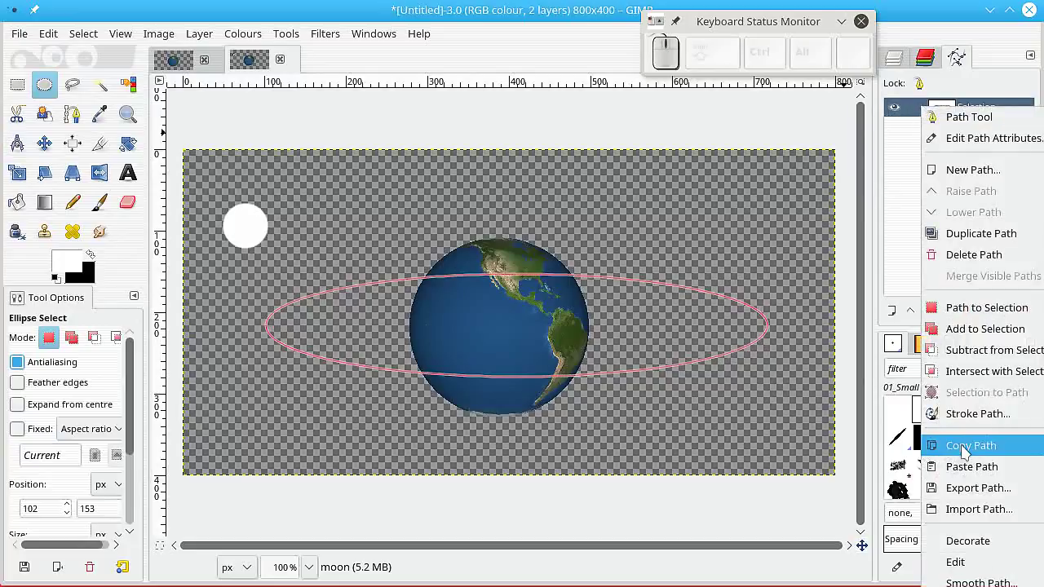
drag(532, 20, 173, 0)
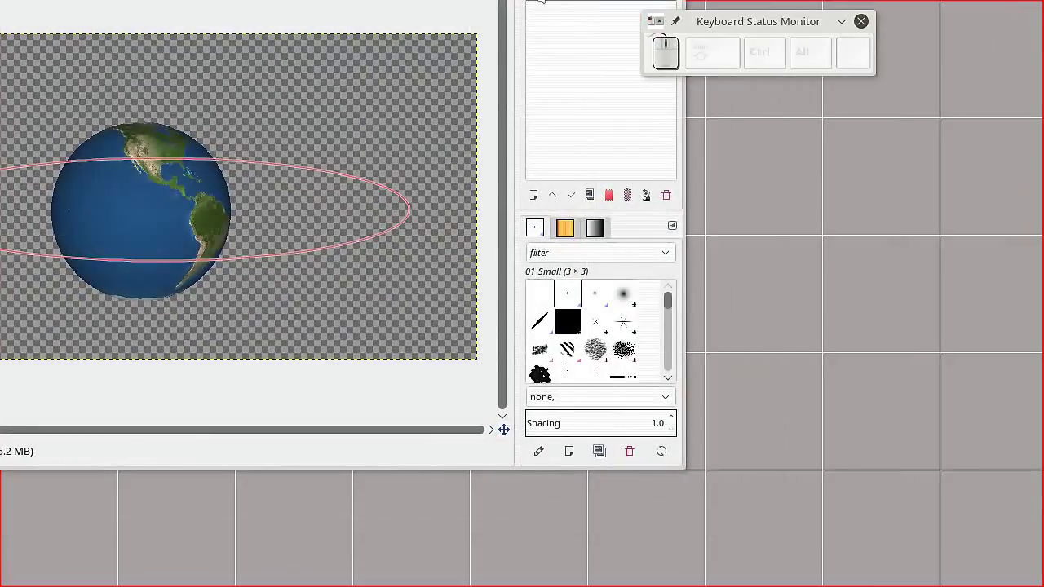
right_click(604, 4)
mouse_move(661, 491)
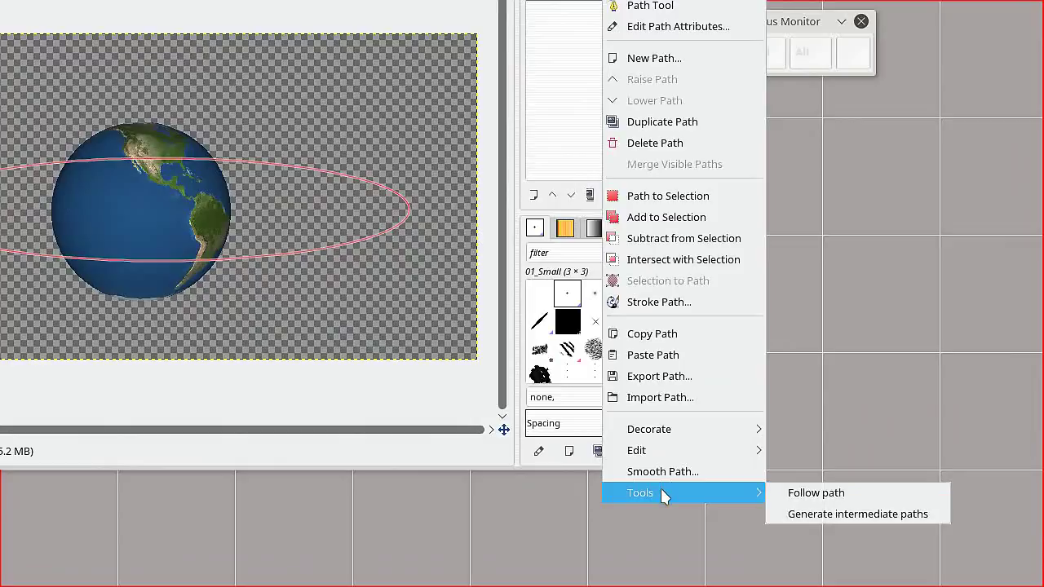
click(795, 492)
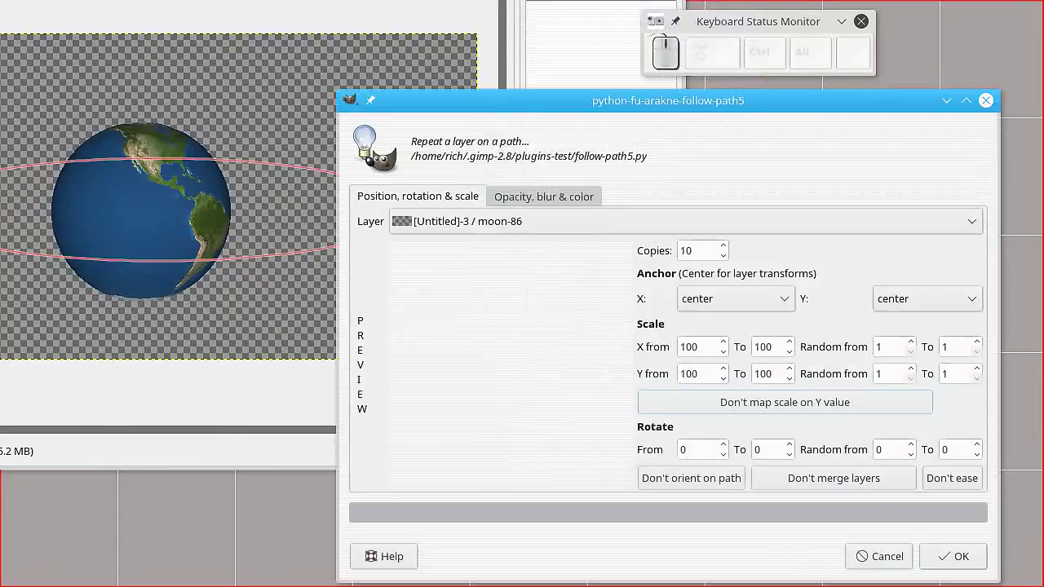
drag(663, 106, 677, 42)
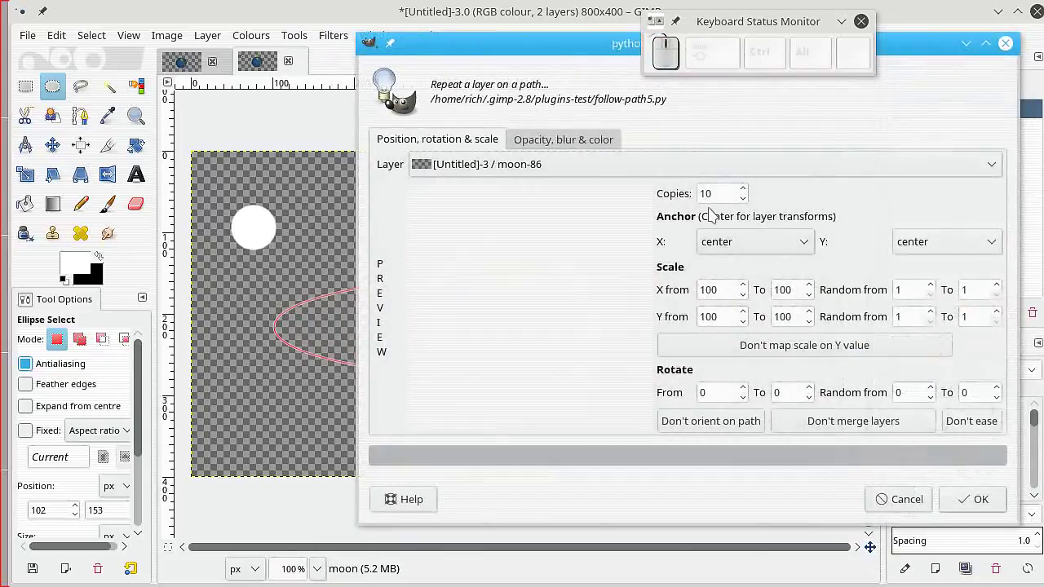
click(743, 191)
click(743, 191)
click(744, 191)
click(744, 190)
click(744, 191)
click(744, 191)
click(744, 191)
click(744, 191)
click(744, 191)
click(744, 190)
click(744, 191)
click(744, 190)
click(744, 191)
click(744, 191)
click(744, 191)
click(744, 191)
click(744, 191)
click(744, 191)
click(744, 191)
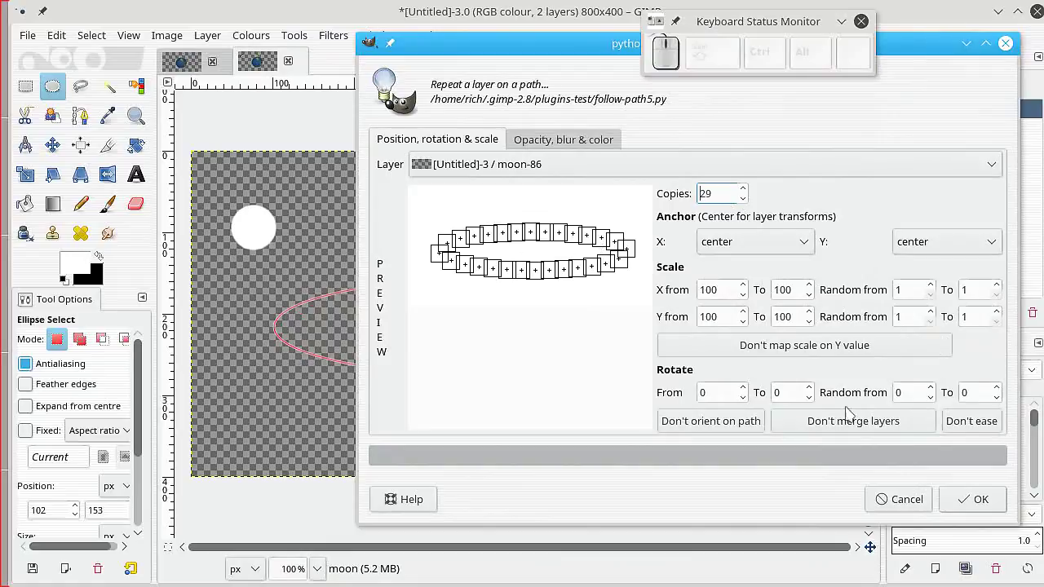
click(870, 425)
click(979, 500)
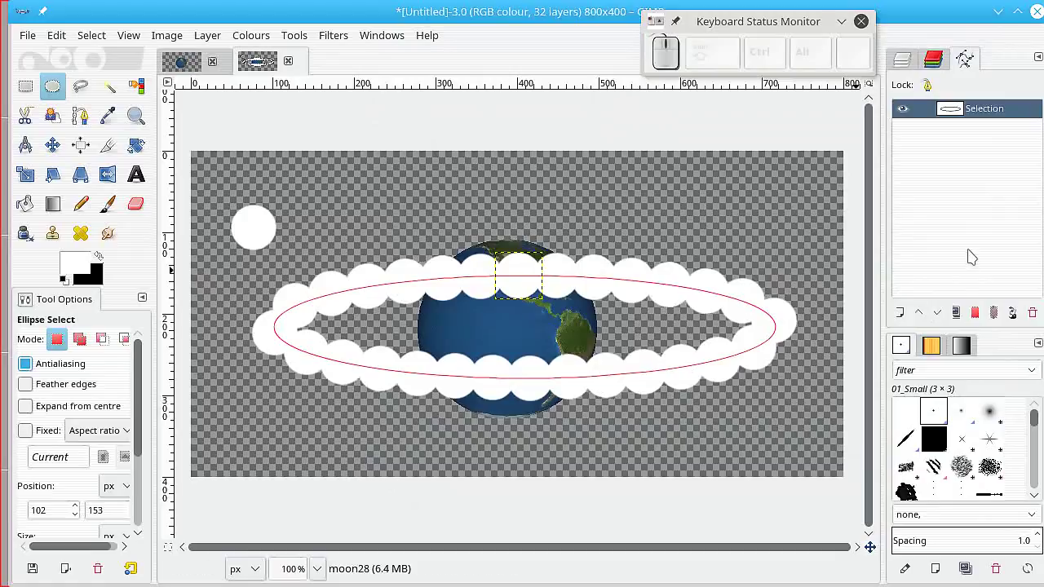
Step: Inspect the generated layer group and compare the positions of the moon28, moon27 and moon26 copies
click(903, 64)
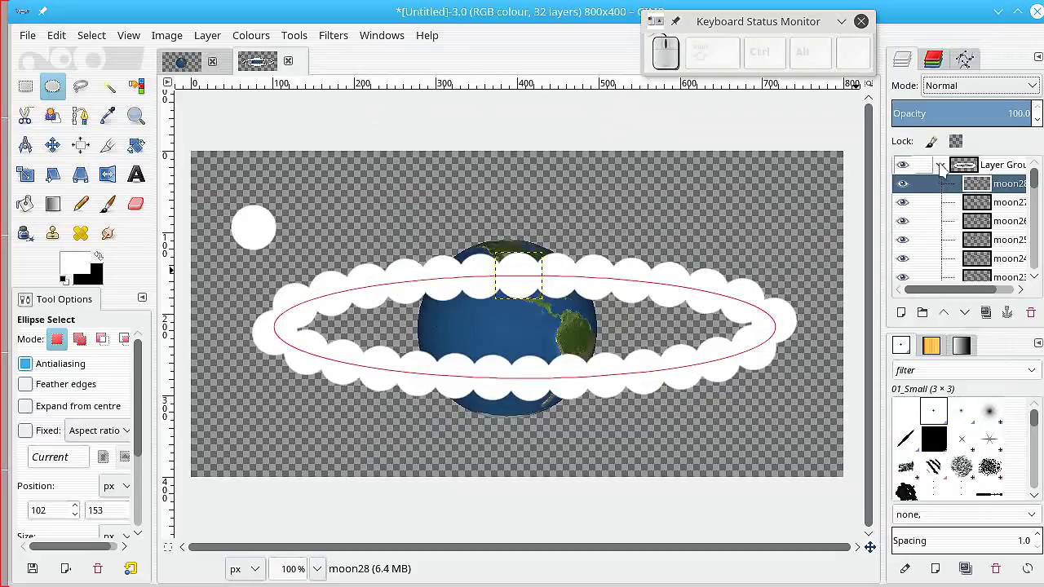
click(940, 165)
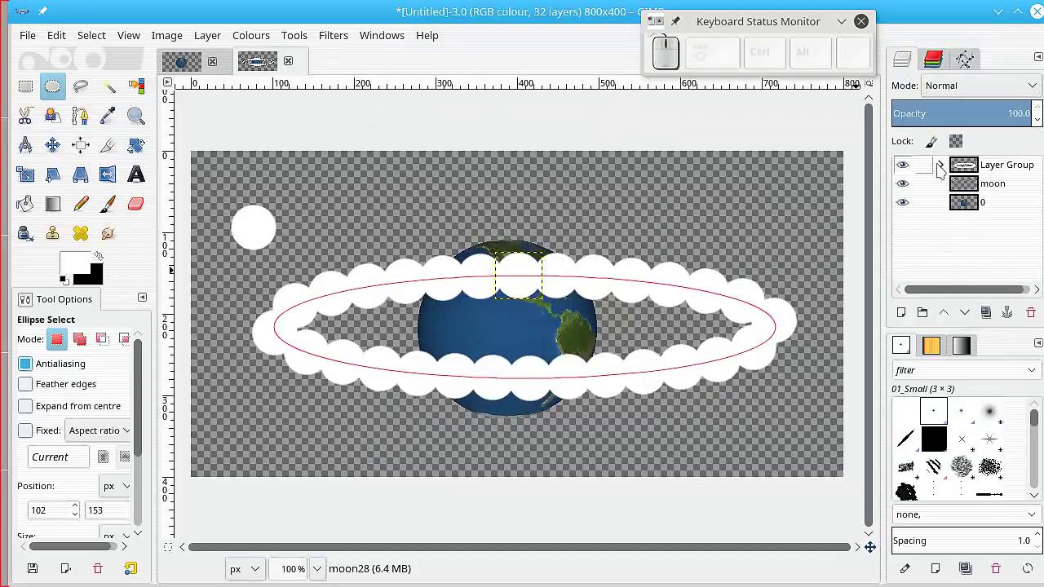
click(941, 166)
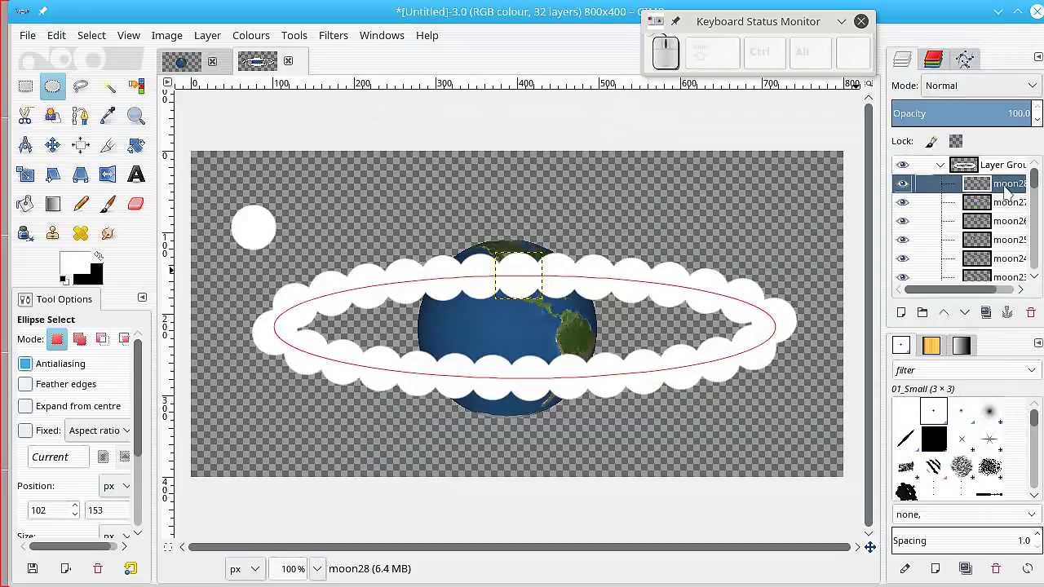
click(983, 204)
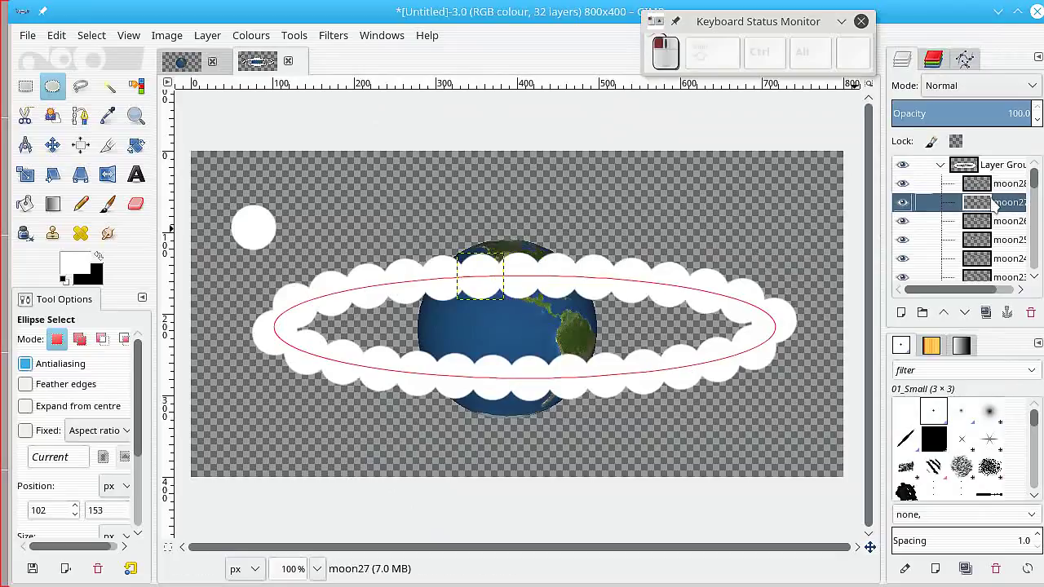
click(986, 221)
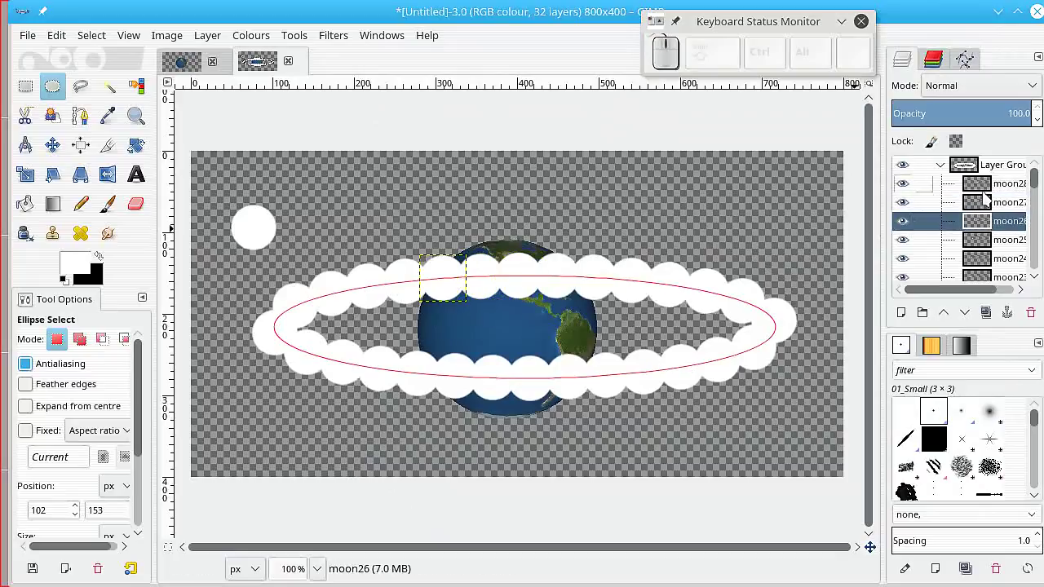
click(984, 188)
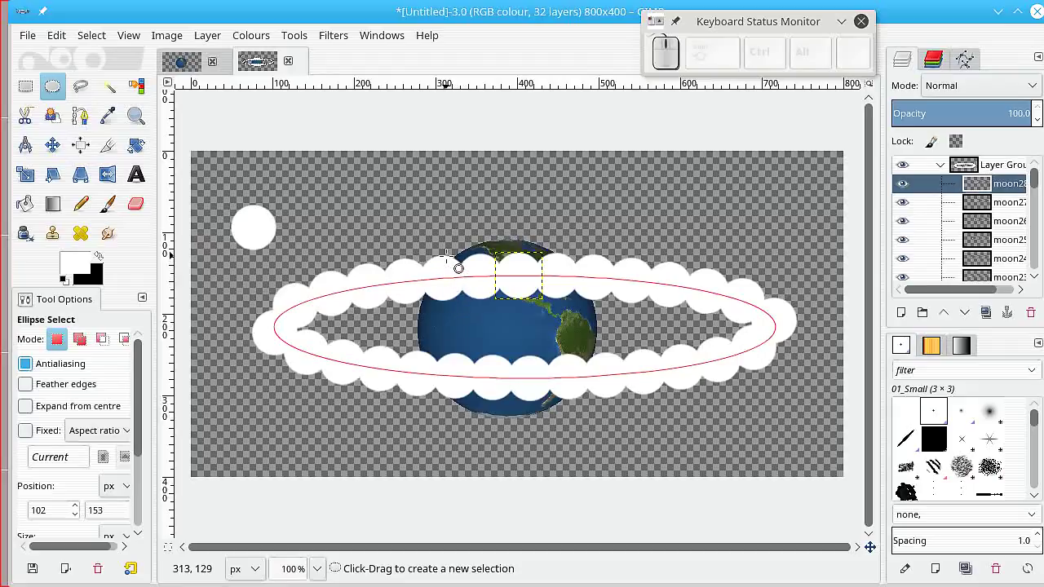
Step: Draw an elliptical selection fitted to the Earth's outline, starting at about 284, 103 px
drag(447, 256, 598, 409)
drag(464, 269, 429, 247)
drag(432, 386, 436, 394)
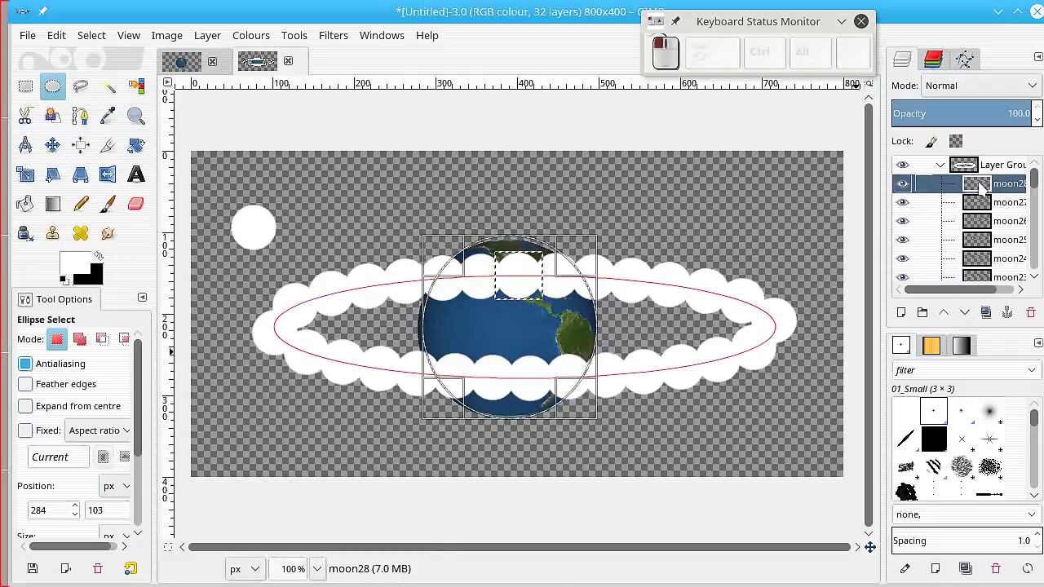
Step: Delete the moon28 layer and erase the parts of moon26 and moon27 that lie inside the Earth selection
click(135, 204)
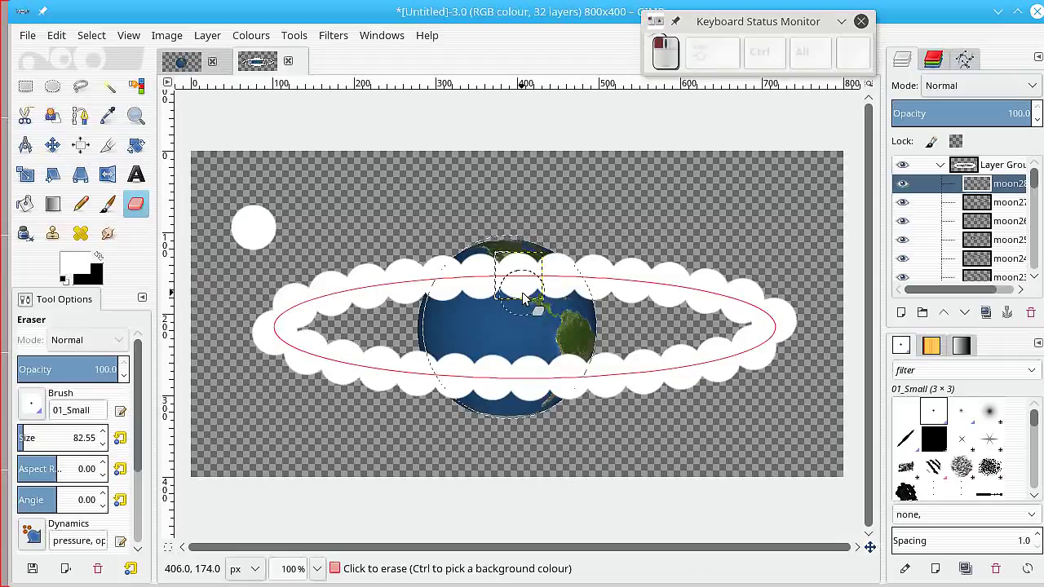
click(1031, 315)
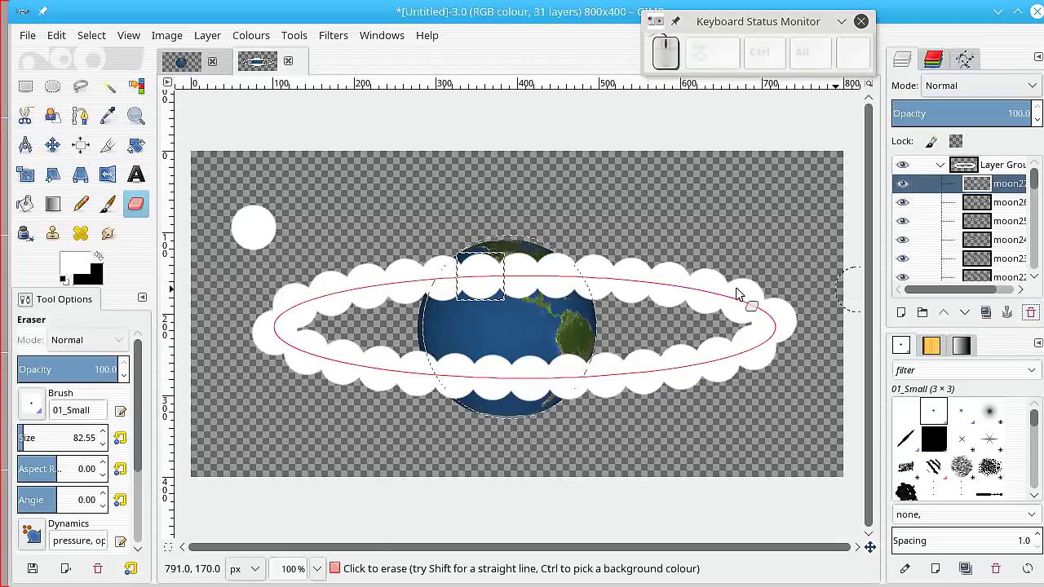
click(526, 279)
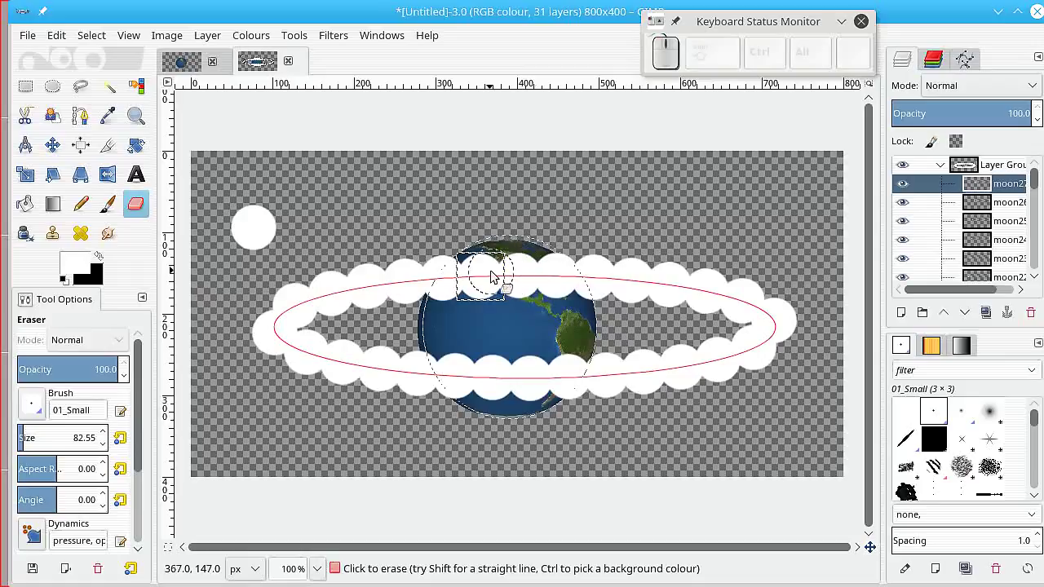
key(Page_Down)
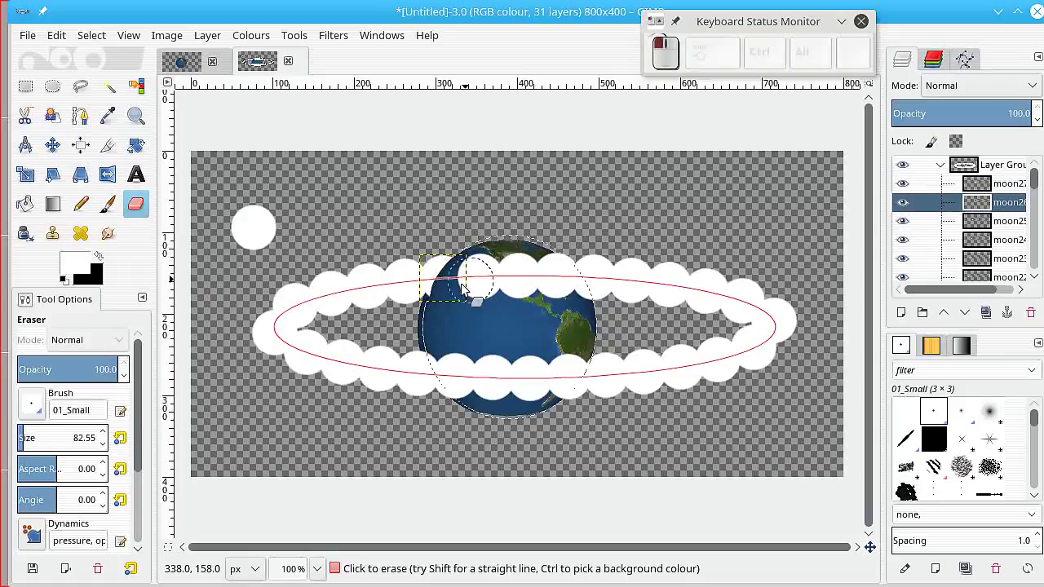
click(979, 184)
mouse_move(485, 268)
mouse_down()
mouse_move(482, 303)
mouse_move(454, 296)
mouse_move(483, 304)
mouse_move(442, 313)
mouse_move(494, 259)
mouse_up()
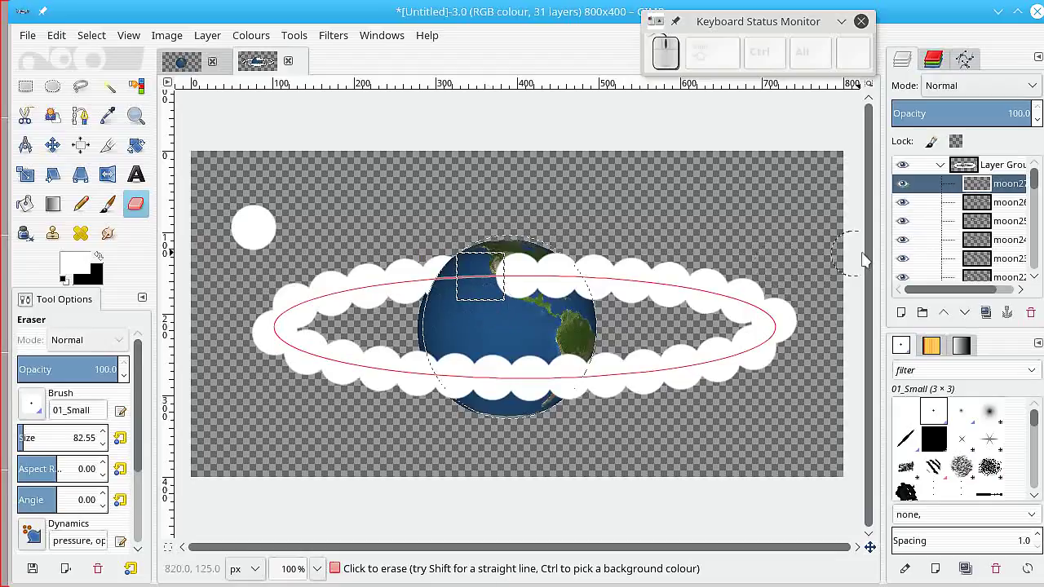
Step: Erase the parts of the moon0, moon1 and moon2 layers that lie inside the Earth selection
drag(1036, 188, 1041, 313)
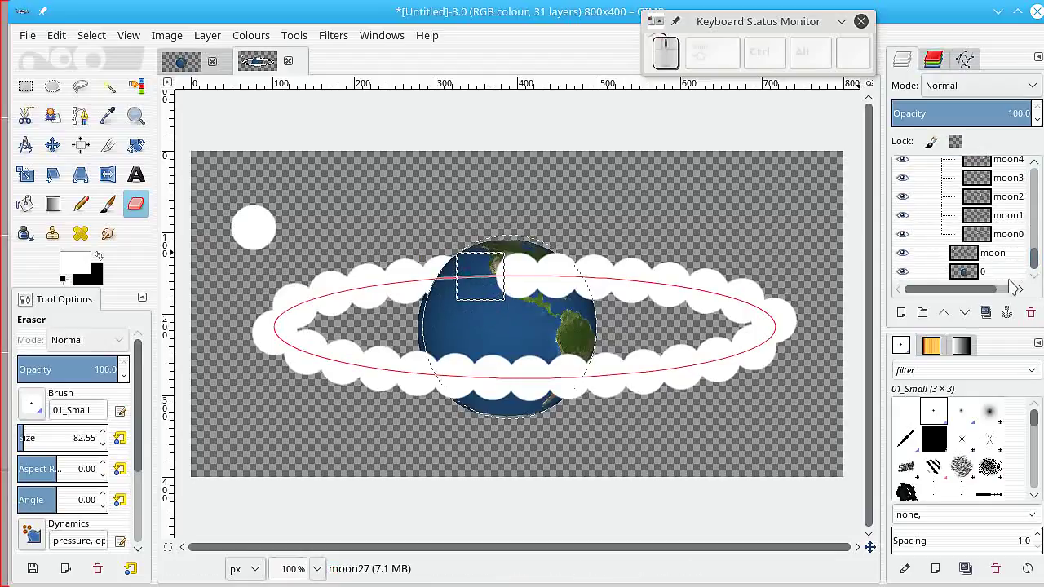
click(1007, 235)
mouse_move(523, 266)
mouse_down()
mouse_move(568, 270)
mouse_move(558, 304)
mouse_move(561, 252)
mouse_move(566, 323)
mouse_move(469, 286)
mouse_up()
click(1007, 215)
click(918, 197)
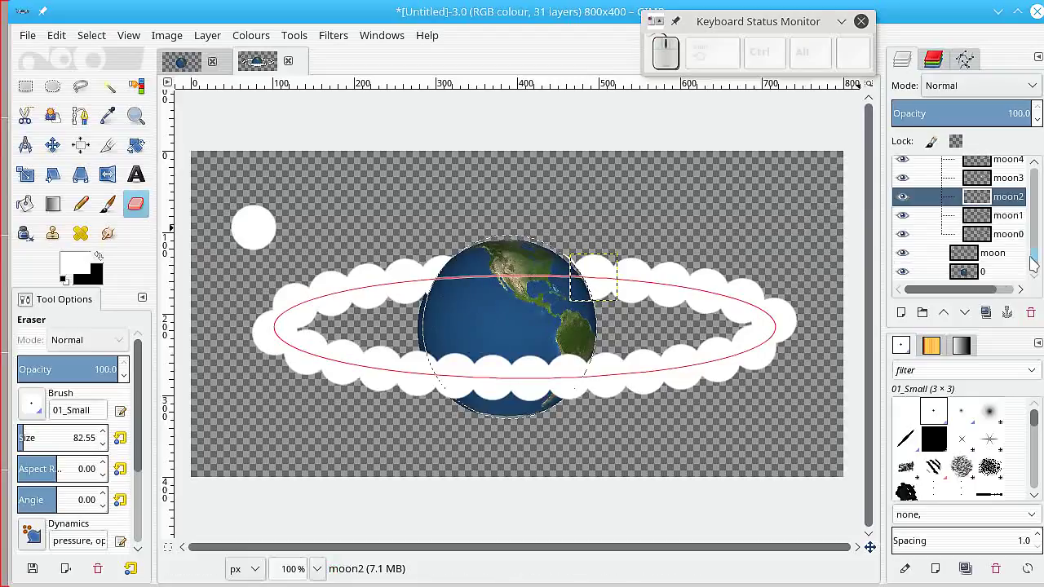
Step: Delete the original moon layer and the Earth layer 0, keeping only the group of moon copies
click(971, 255)
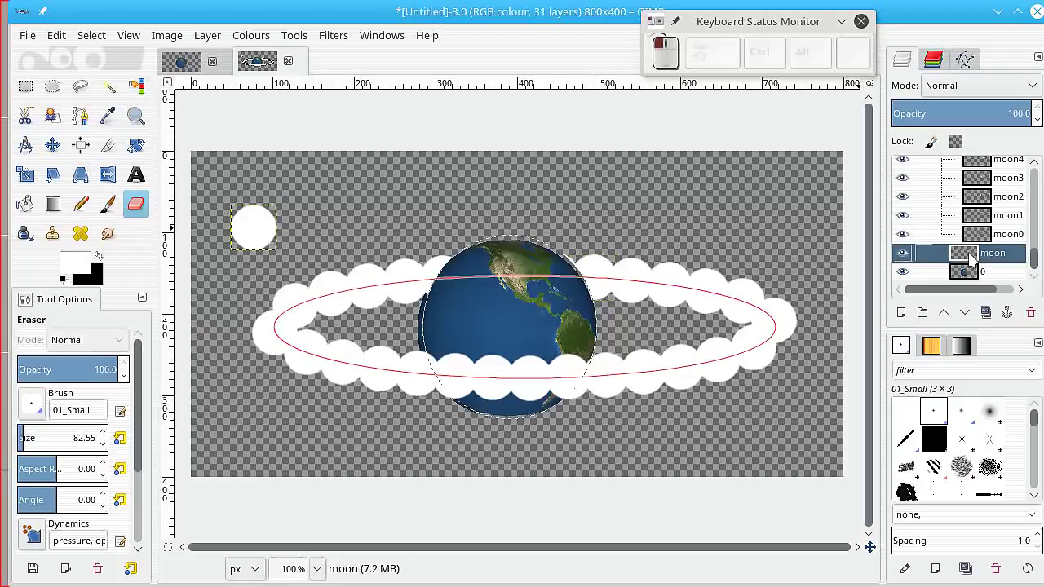
click(1031, 315)
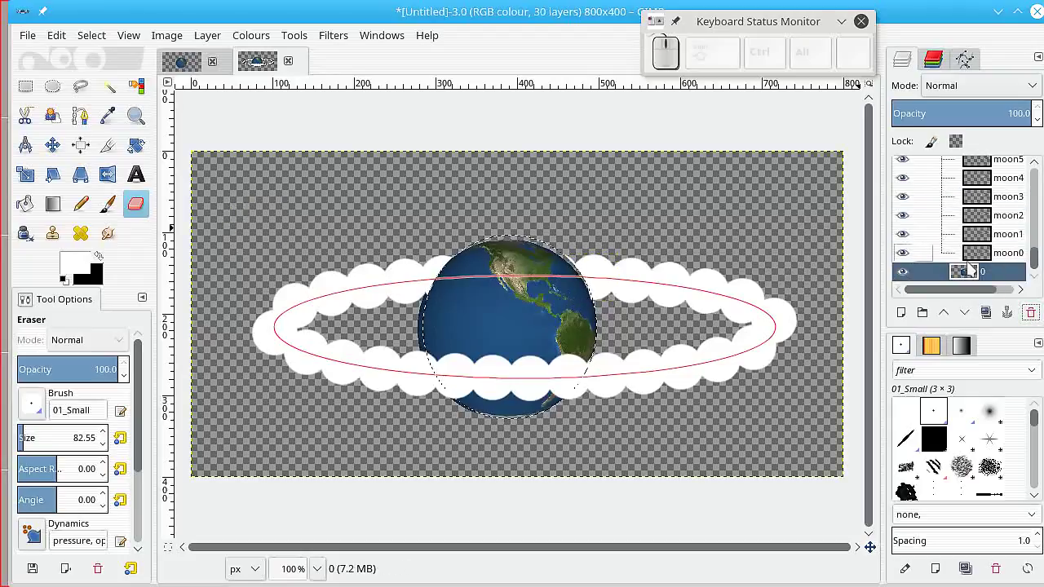
click(1031, 312)
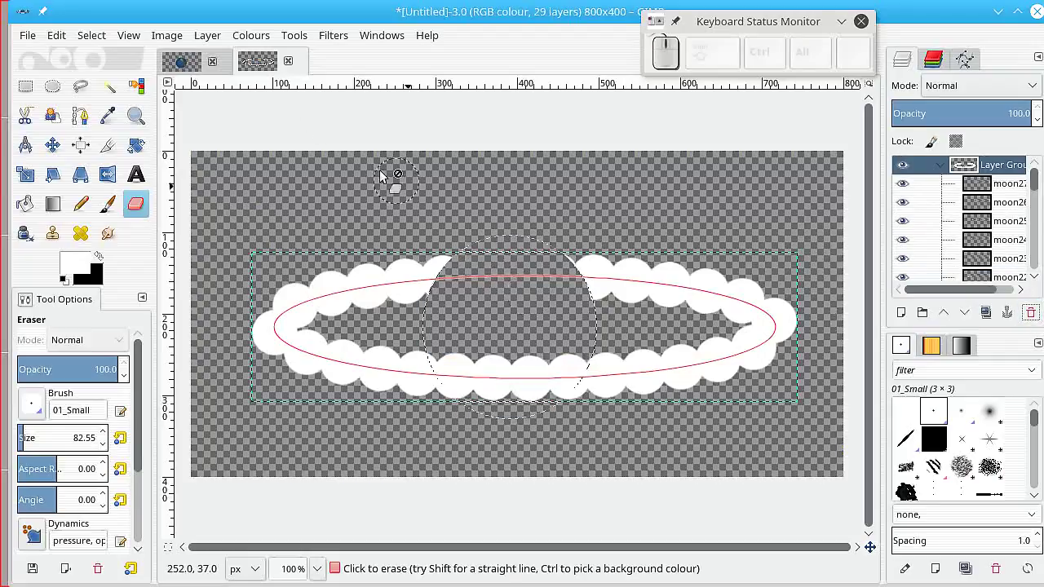
Step: Clear the Earth selection and ungroup the layer group that holds the moon copies
click(91, 35)
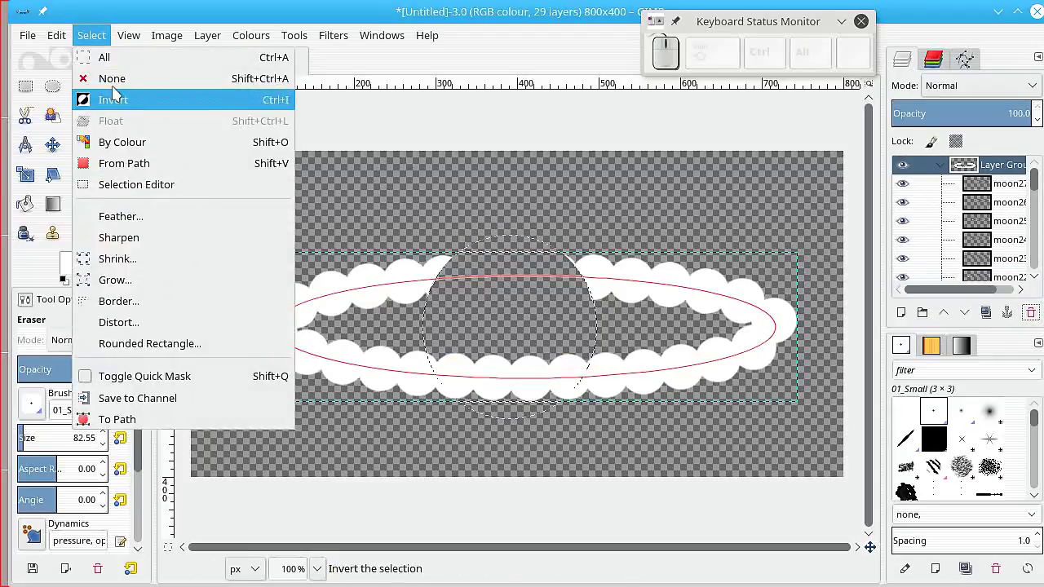
click(112, 78)
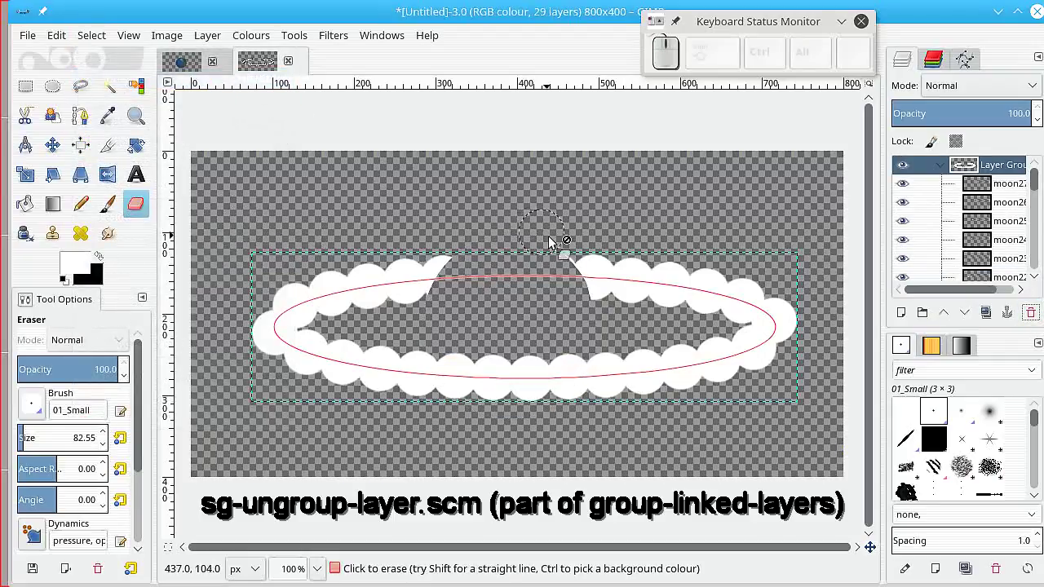
click(984, 186)
click(983, 204)
click(980, 222)
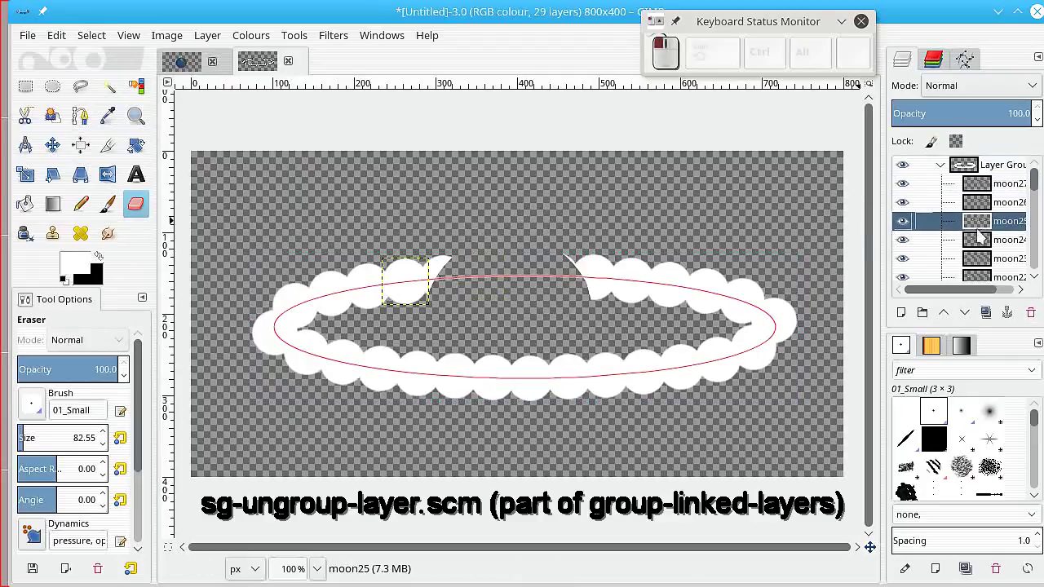
click(982, 239)
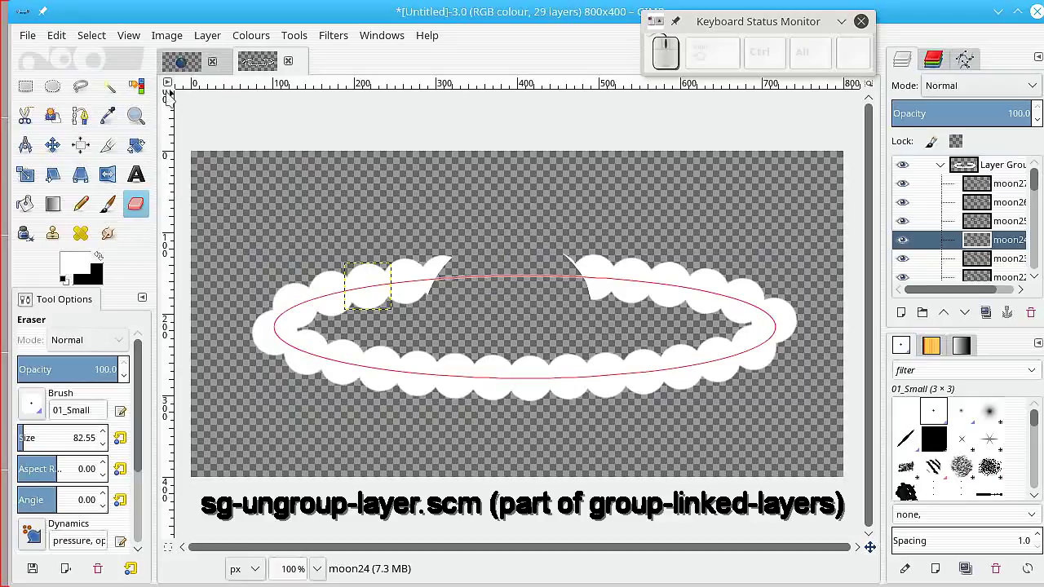
click(953, 166)
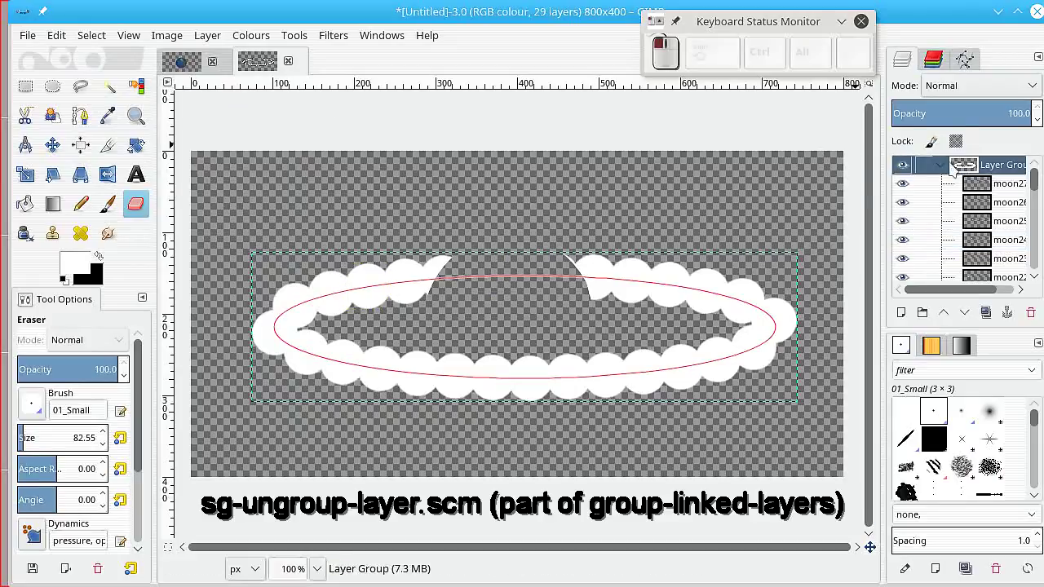
click(207, 39)
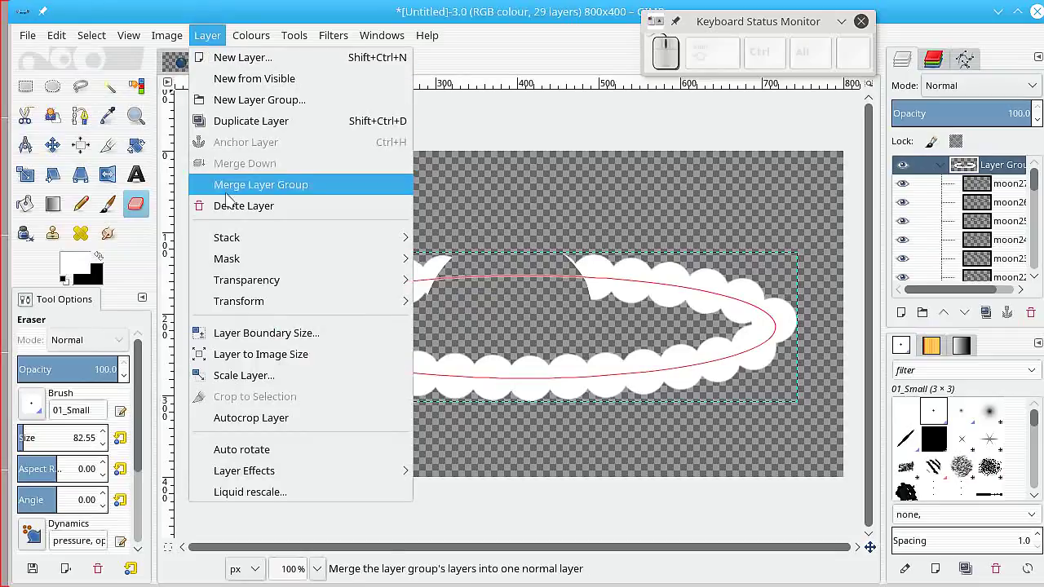
mouse_move(250, 239)
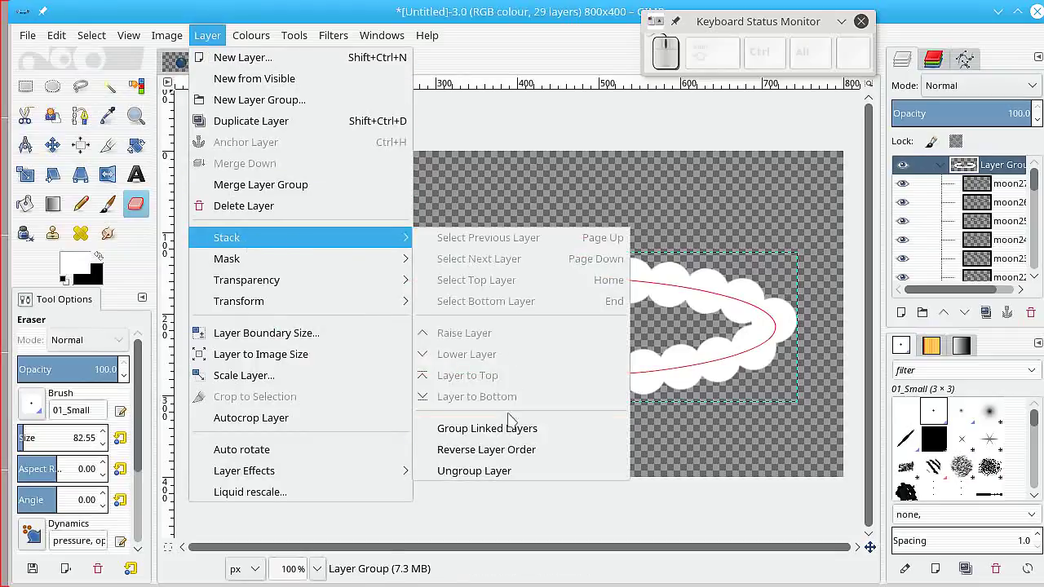
click(481, 472)
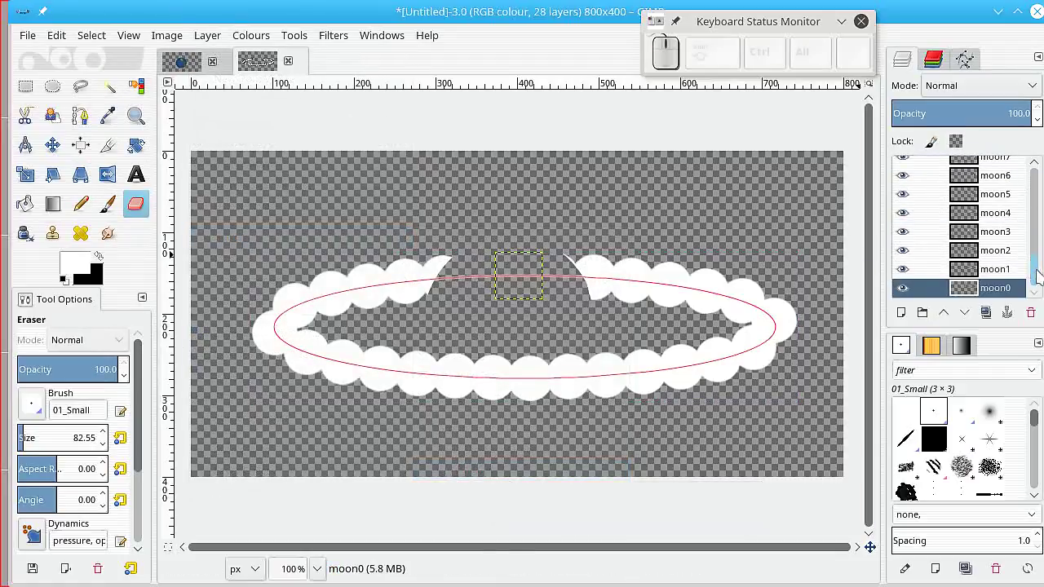
Step: Add a transparent 800 × 400 px layer named temp above the moon27 layer
drag(1036, 275, 1041, 145)
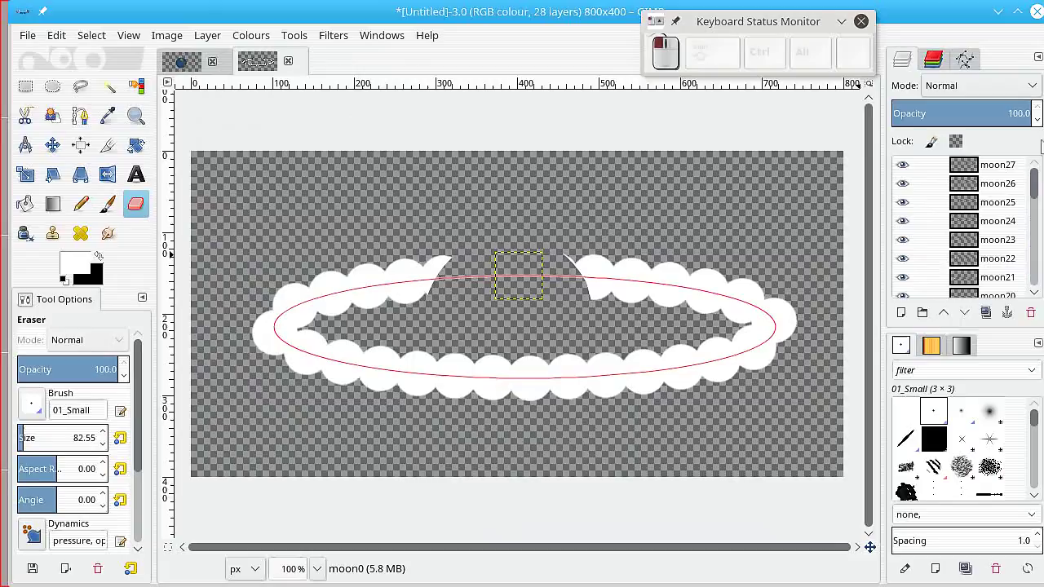
click(987, 168)
click(963, 183)
click(967, 202)
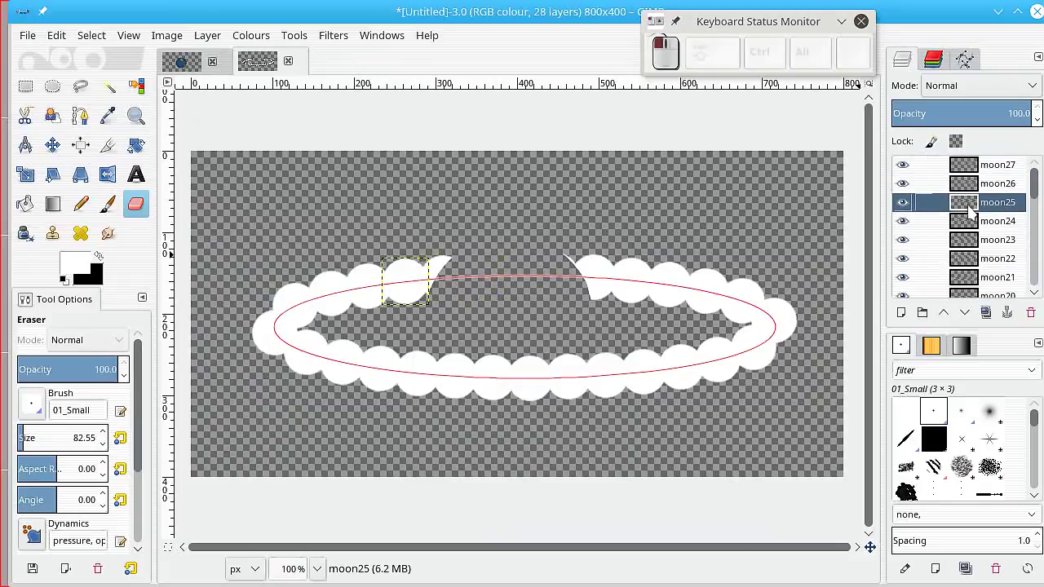
click(989, 167)
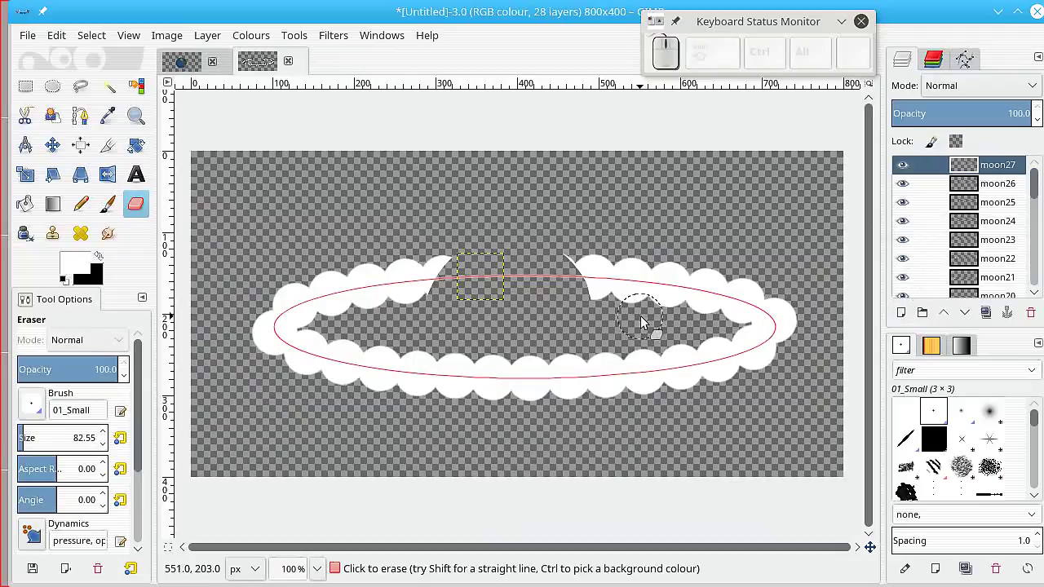
click(901, 313)
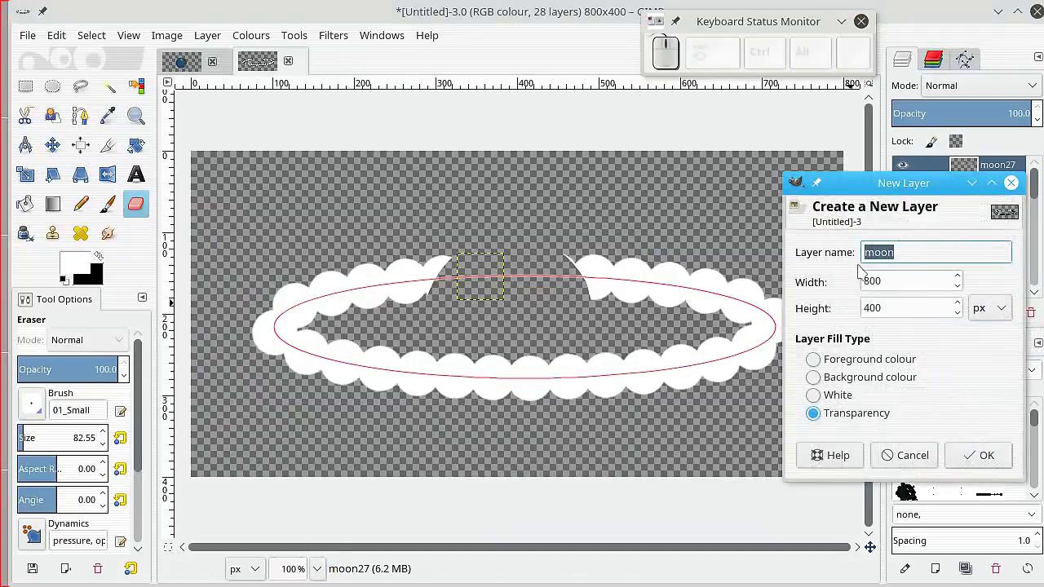
drag(902, 253, 795, 253)
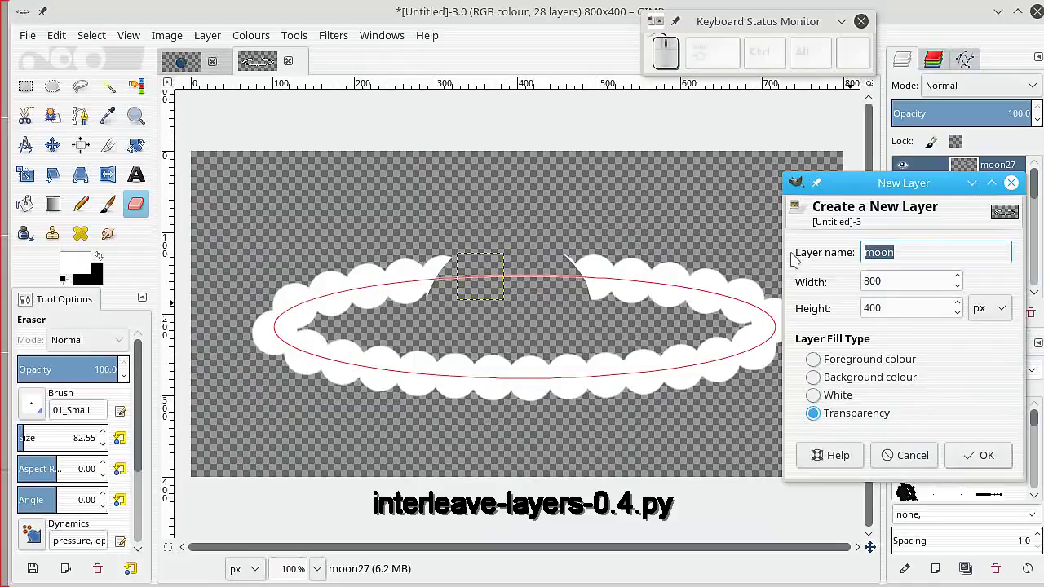
text(temp)
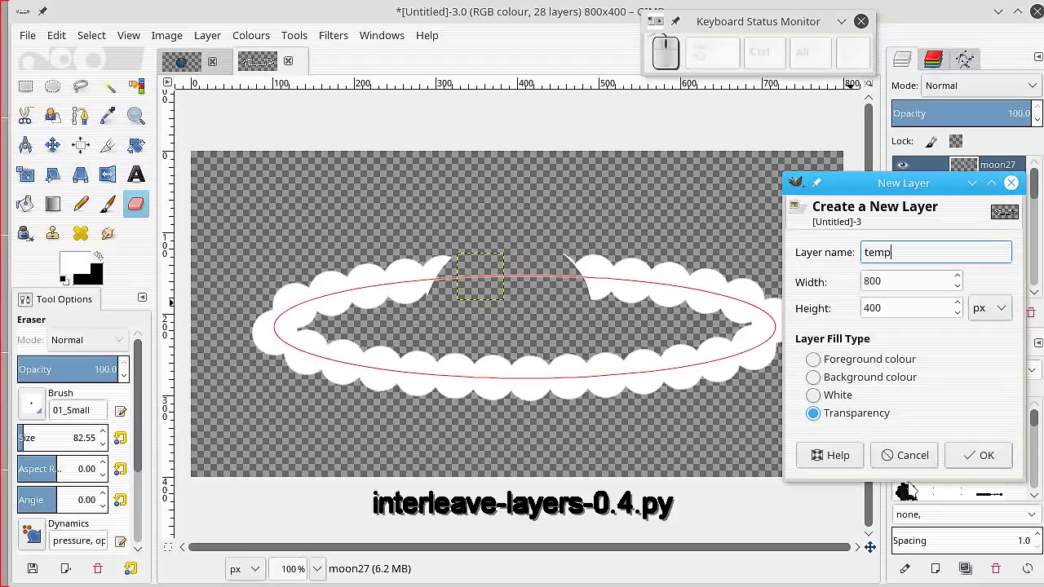
click(978, 455)
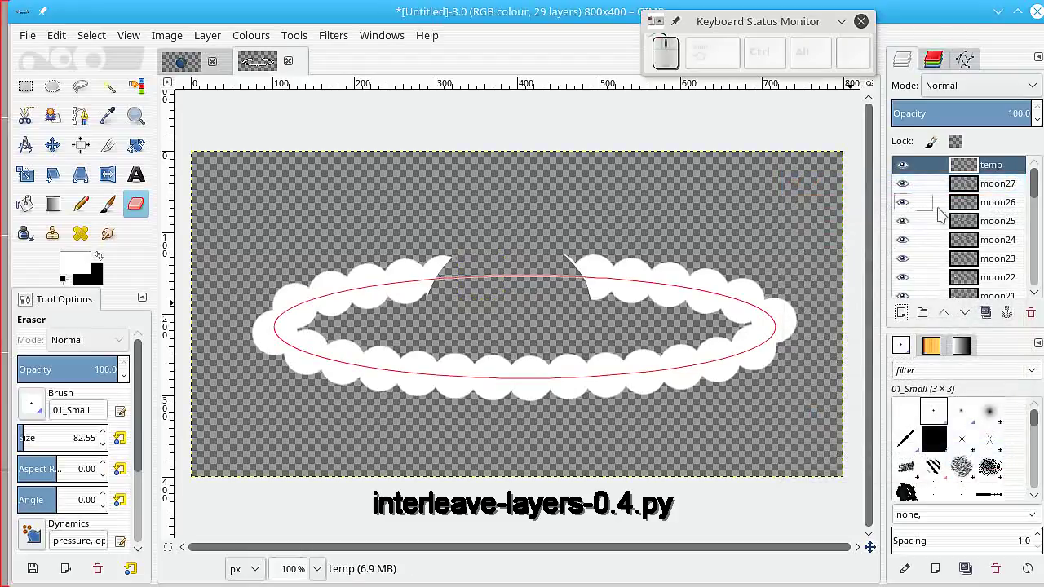
Step: Interleave the temp layer over the moon stack in title mode with opacity 100, Normal mode and merging set to Yes
click(173, 36)
mouse_move(202, 490)
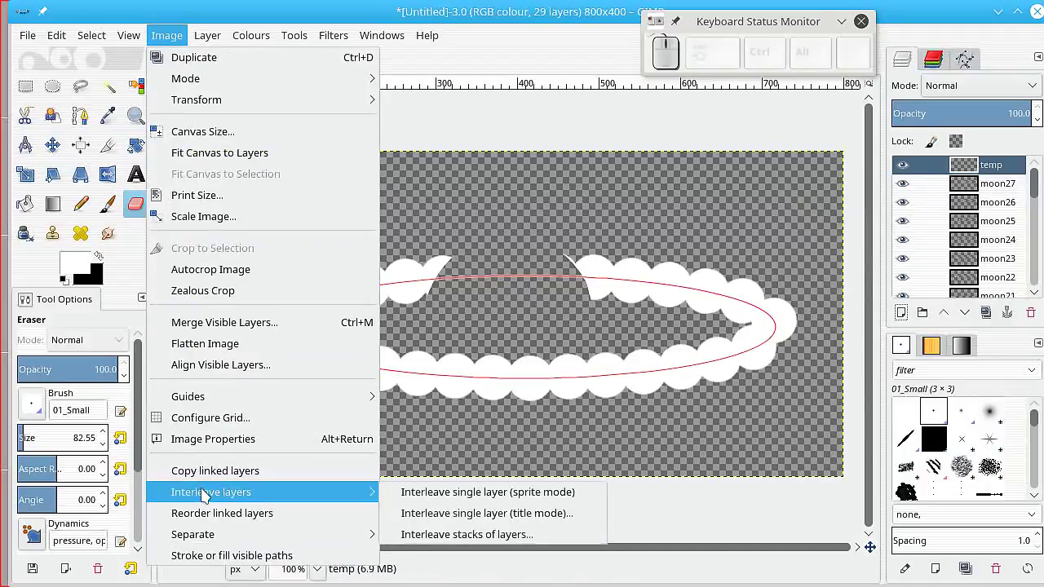
click(534, 521)
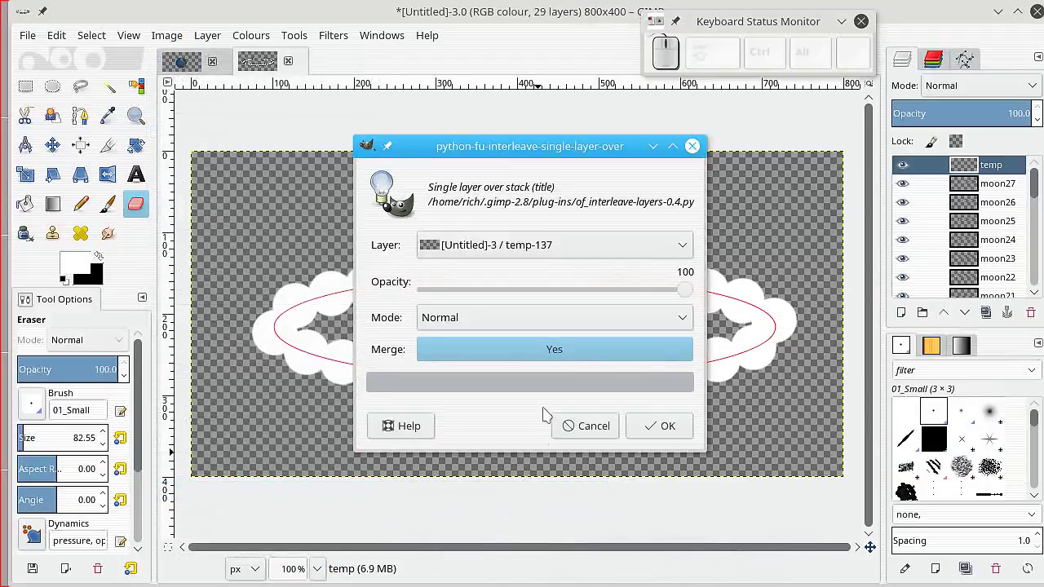
click(555, 246)
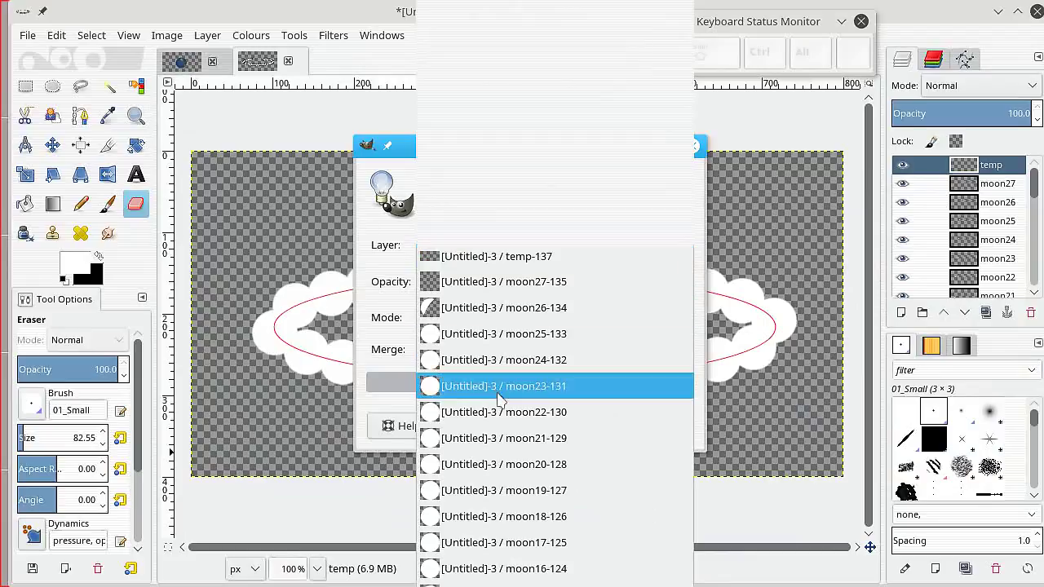
click(502, 261)
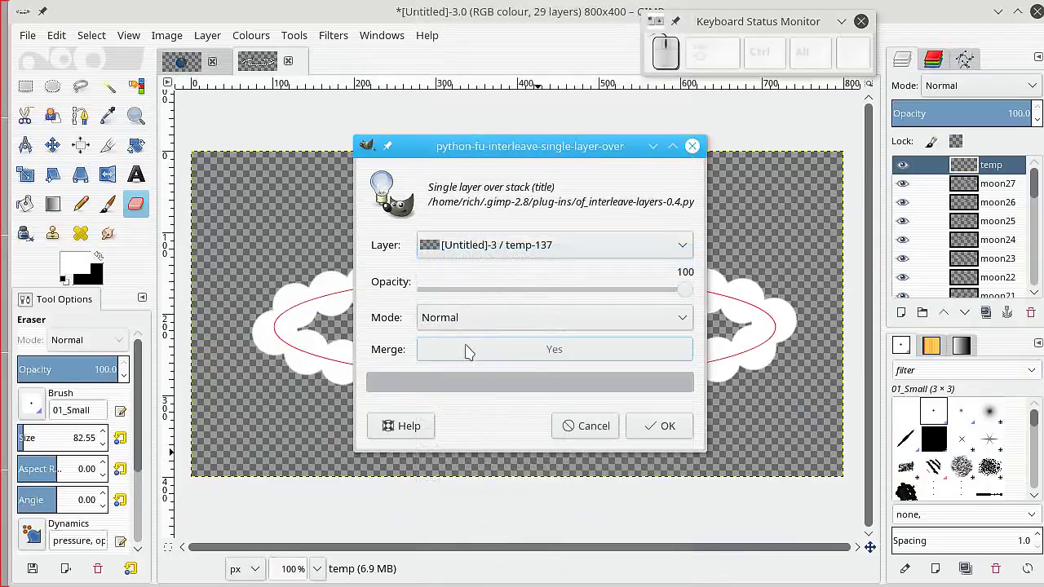
click(462, 356)
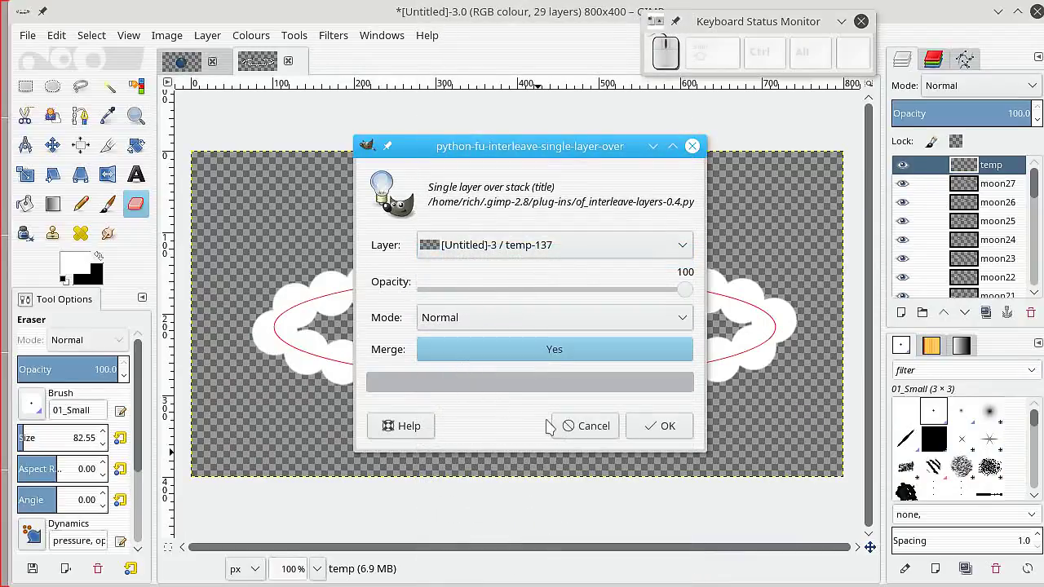
click(581, 436)
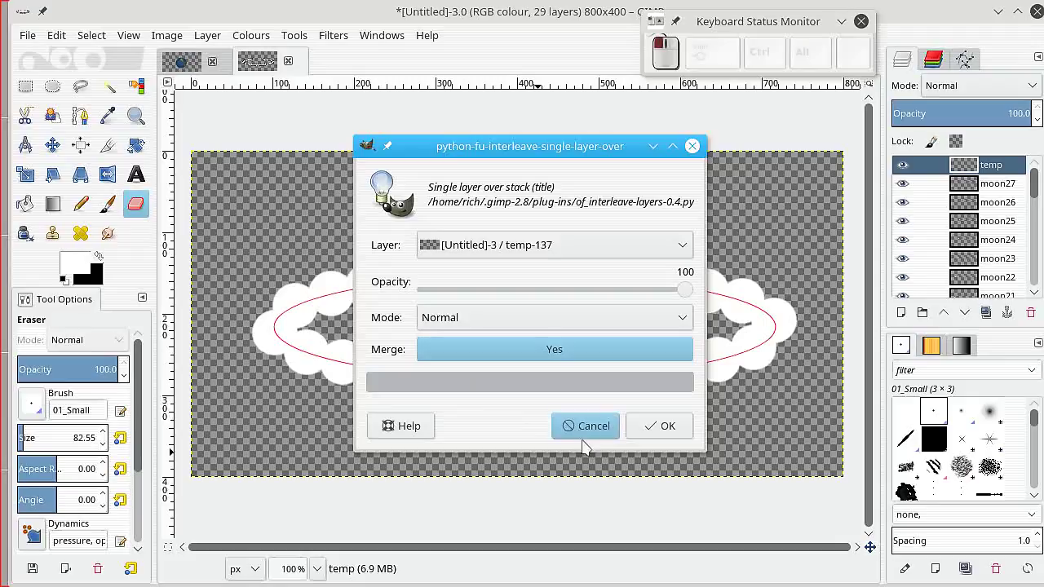
click(658, 426)
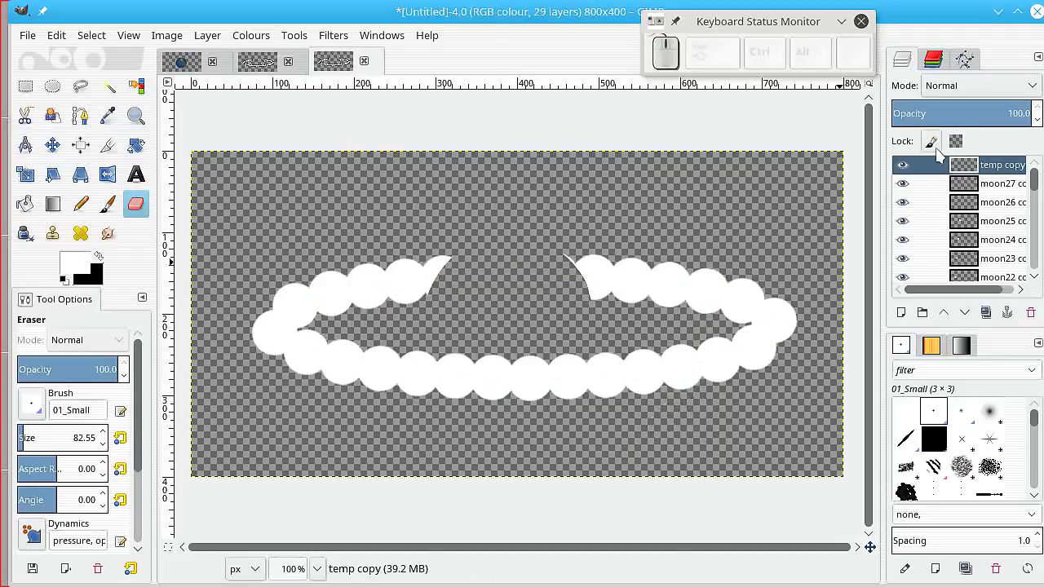
Step: Delete the temp copy layer at the top of the new interleaved image
click(903, 166)
click(903, 166)
click(1031, 312)
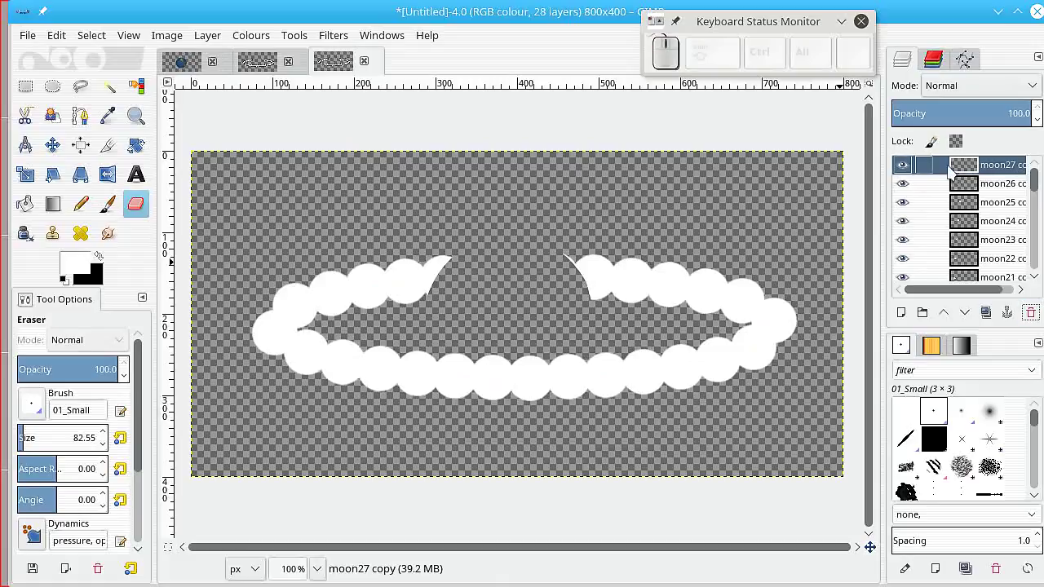
Step: Check the moon27, moon26 and moon25 copy layers by switching their visibility off and on
click(903, 165)
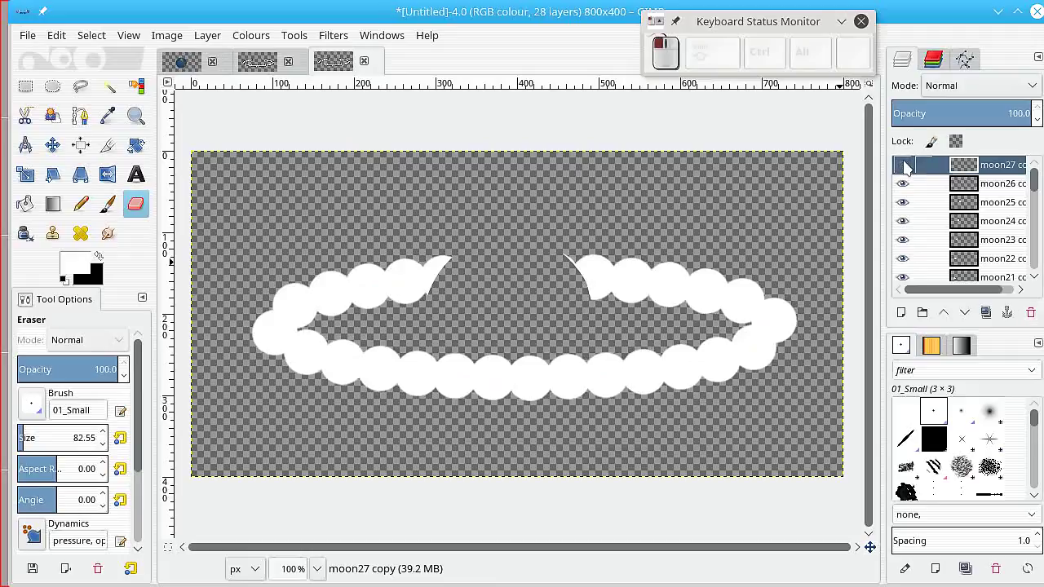
click(903, 166)
click(904, 185)
click(904, 185)
click(904, 185)
click(904, 185)
click(904, 204)
click(904, 204)
click(903, 204)
click(904, 204)
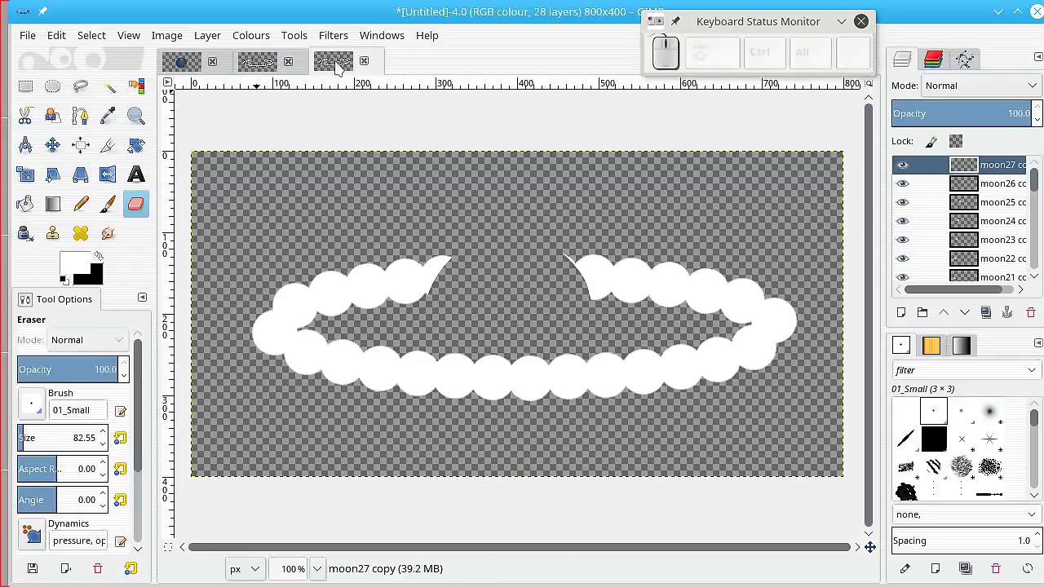
Step: Close the earlier untitled moon image containing the temp layer and path, discarding its changes
click(259, 66)
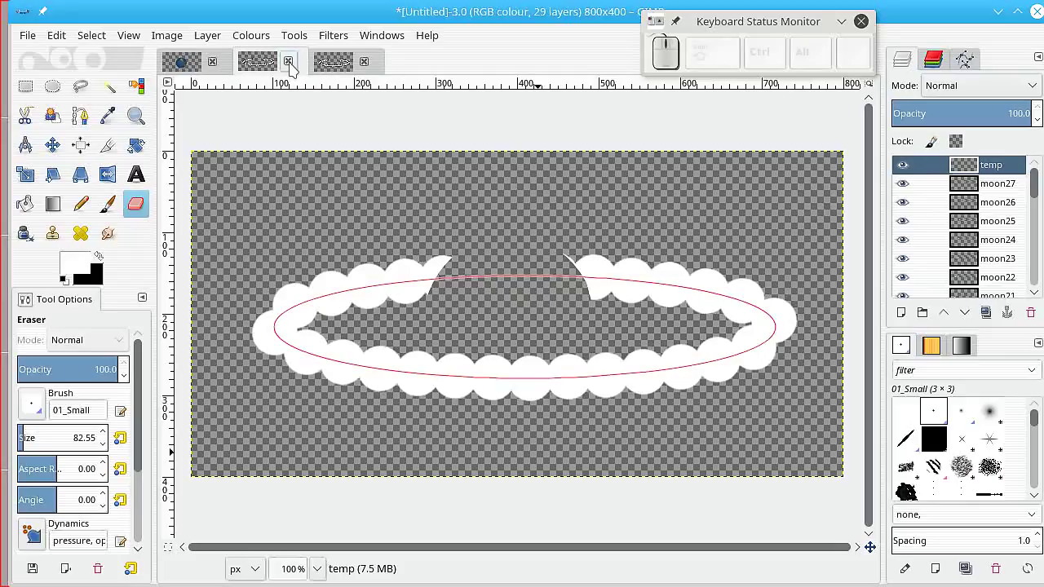
click(288, 62)
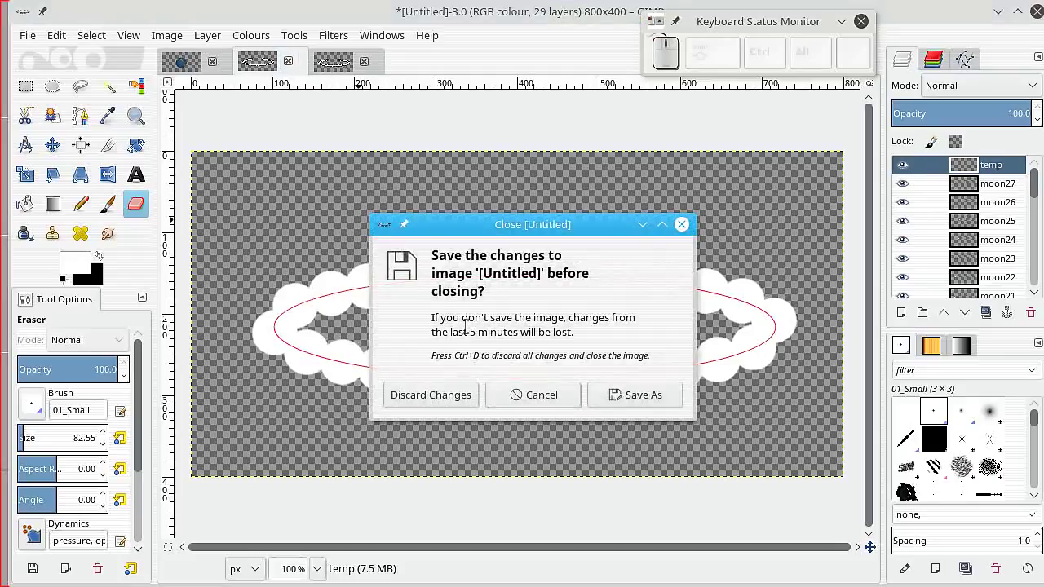
click(430, 396)
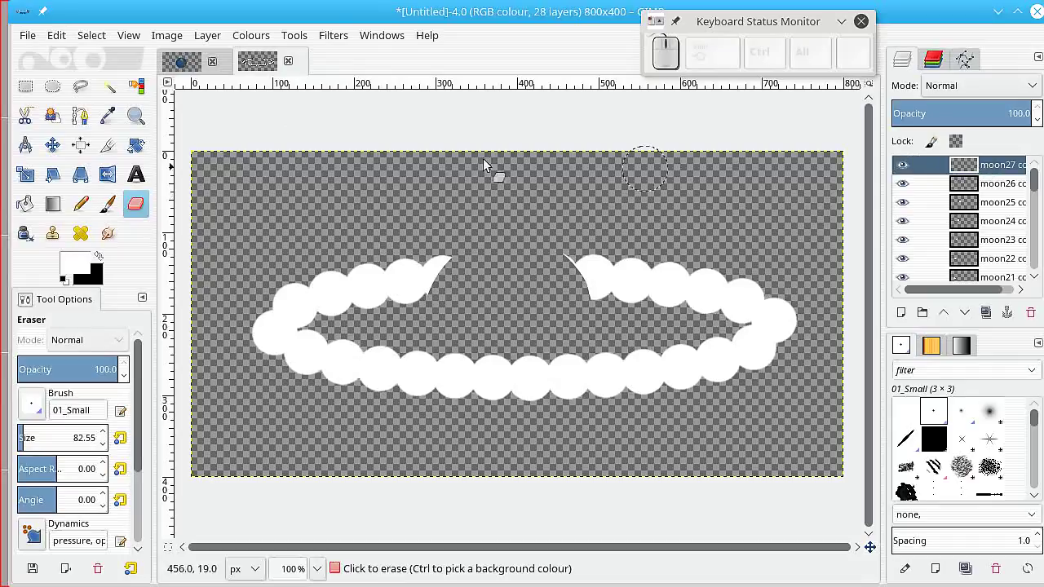
Step: Link all the moon copy layers in the untitled image, starting from the moon27 copy
click(191, 65)
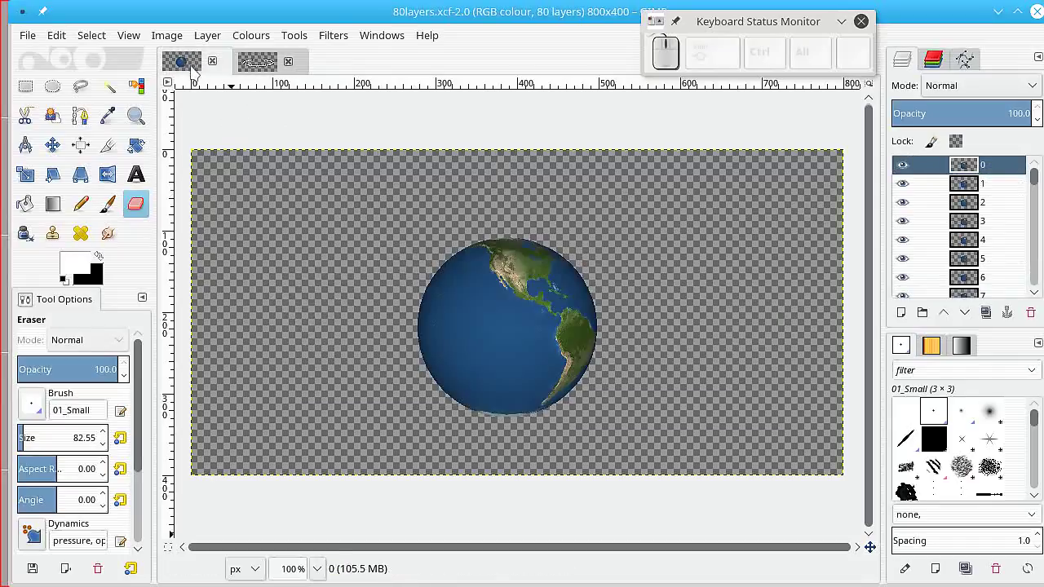
click(262, 63)
click(1000, 167)
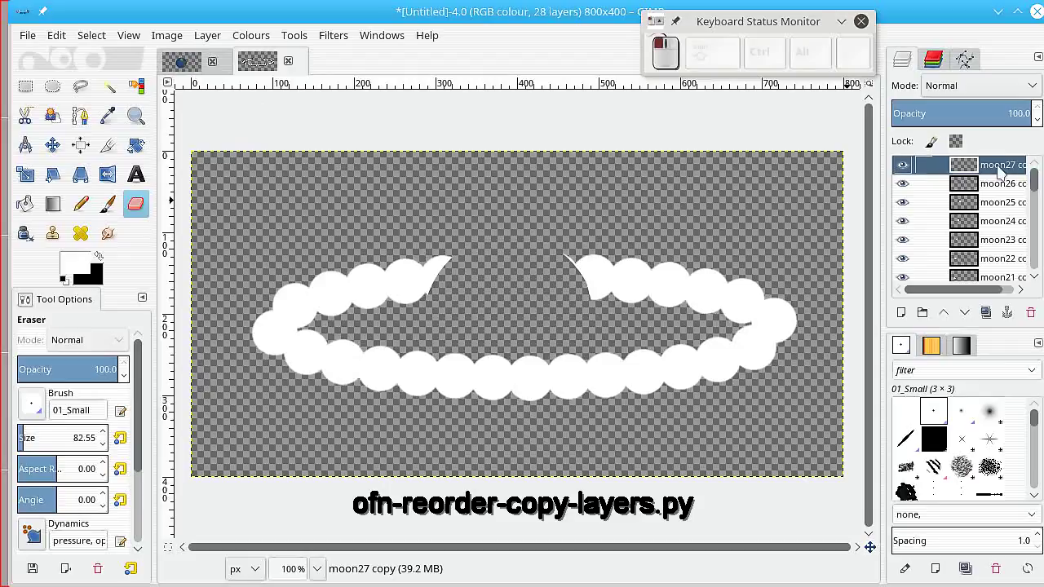
key(shift)
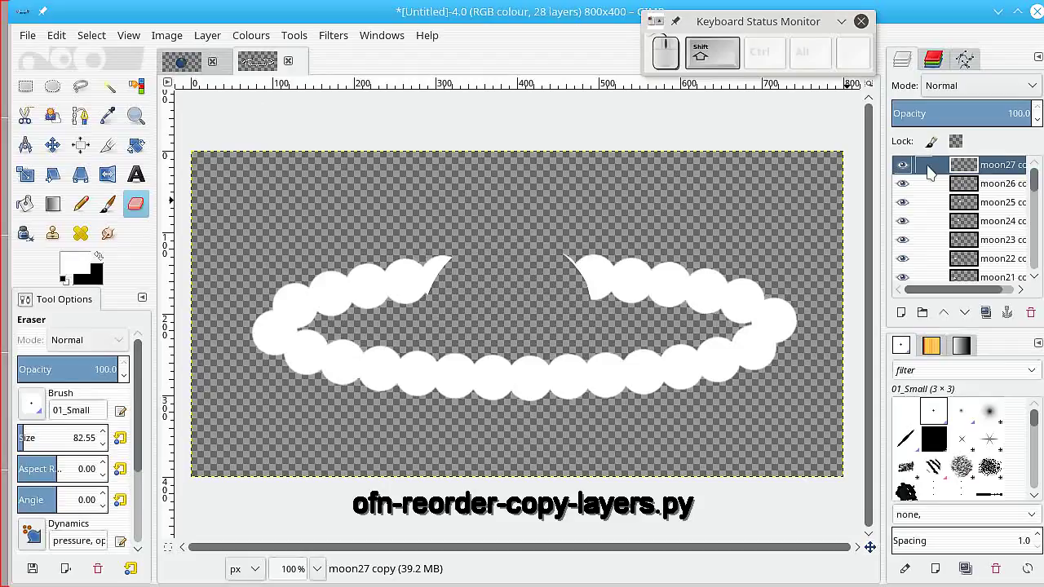
shift+click(926, 166)
Step: Duplicate the set of linked moon layers twice with the Copy linked layers command
click(171, 36)
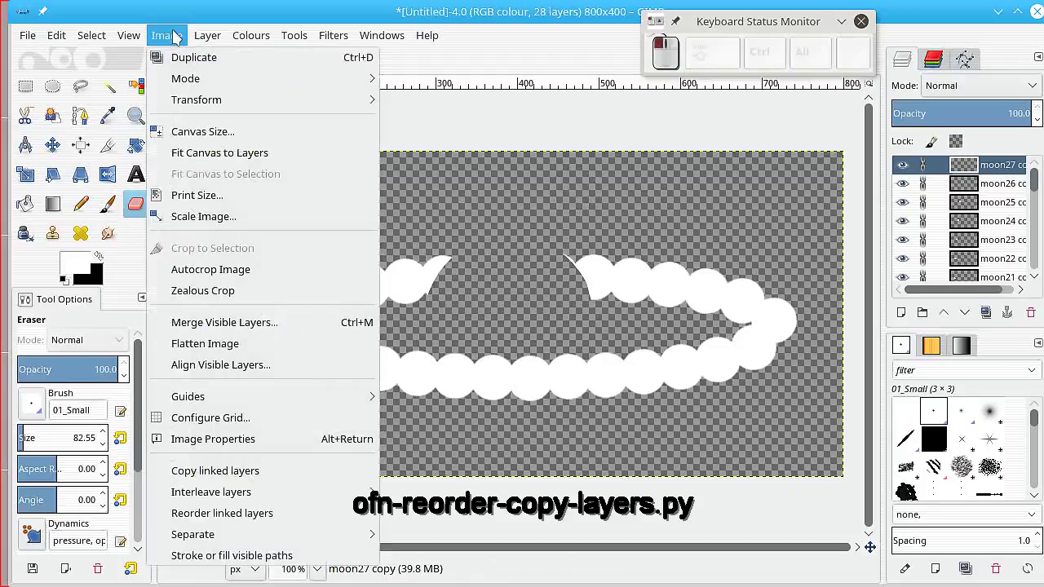
click(220, 476)
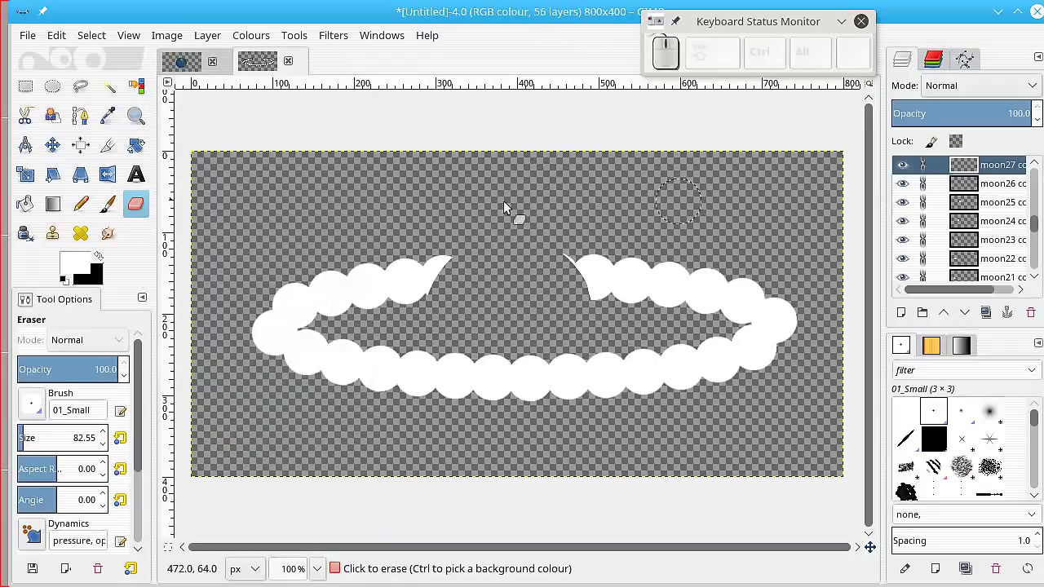
click(165, 36)
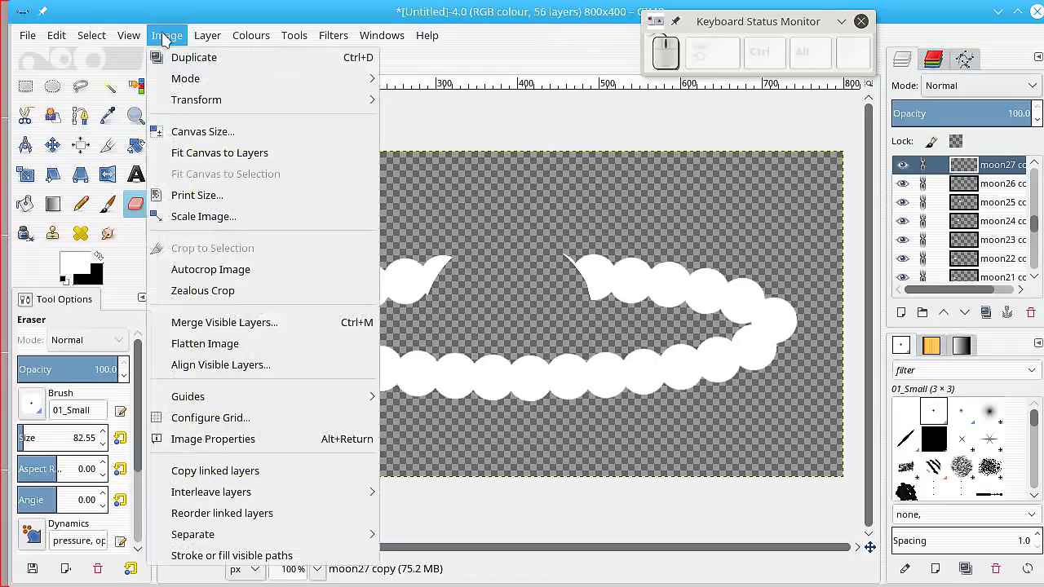
click(198, 472)
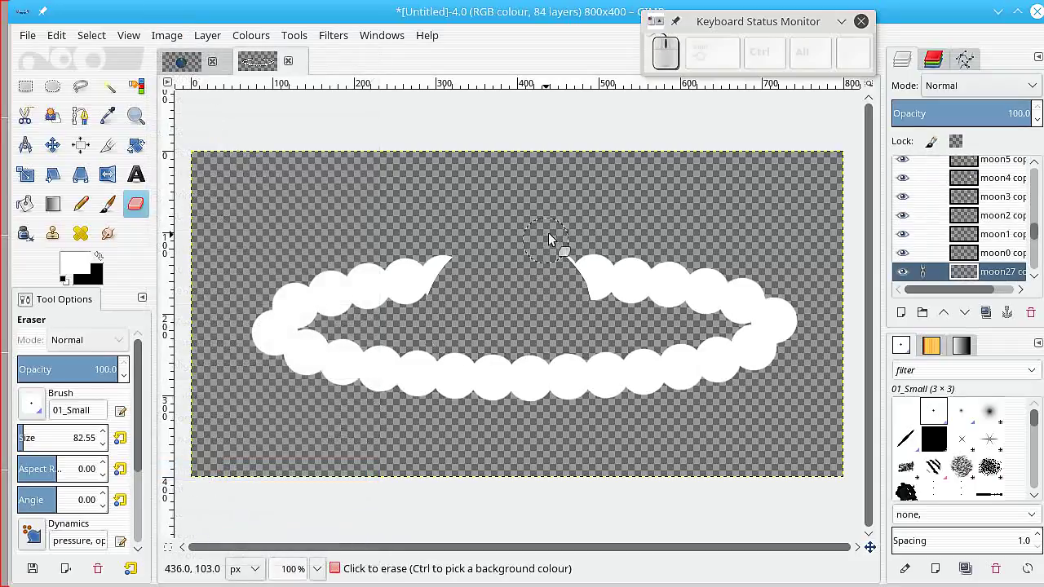
Step: Delete the two topmost moon layers, moon27 copy #1 and moon26 copy #1
drag(1034, 237, 1035, 145)
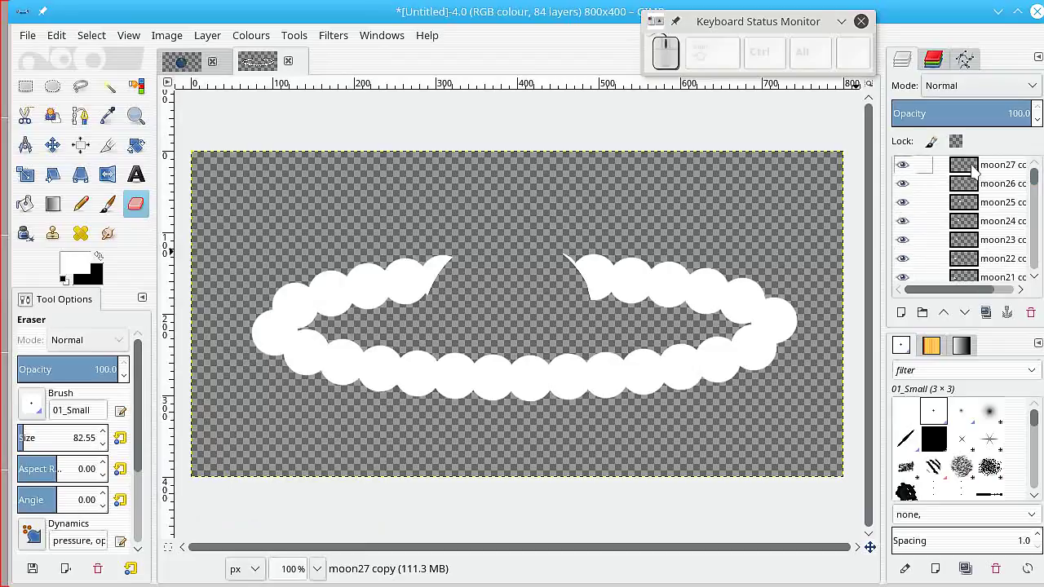
click(973, 167)
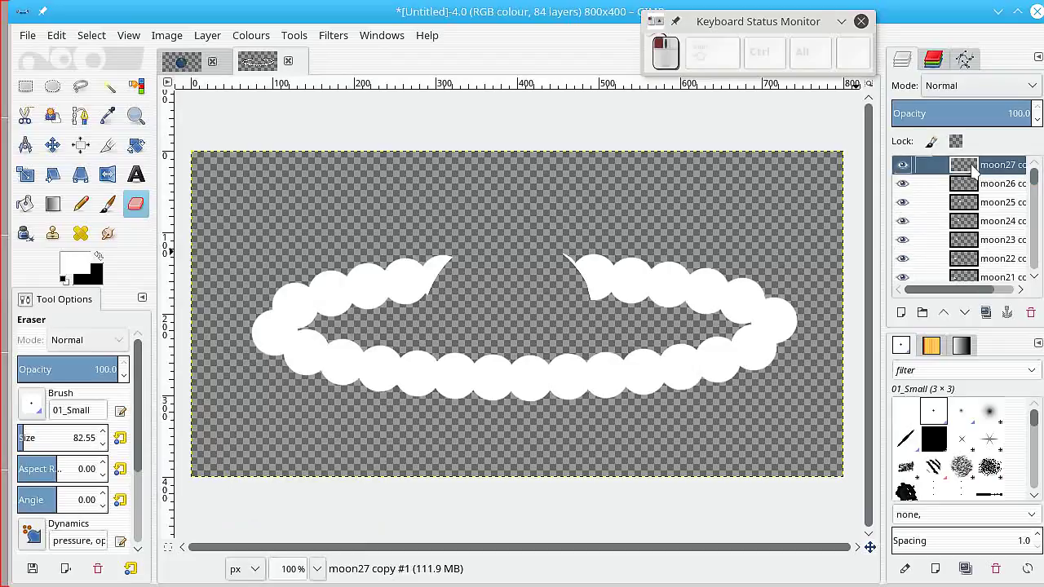
click(1032, 314)
click(1031, 314)
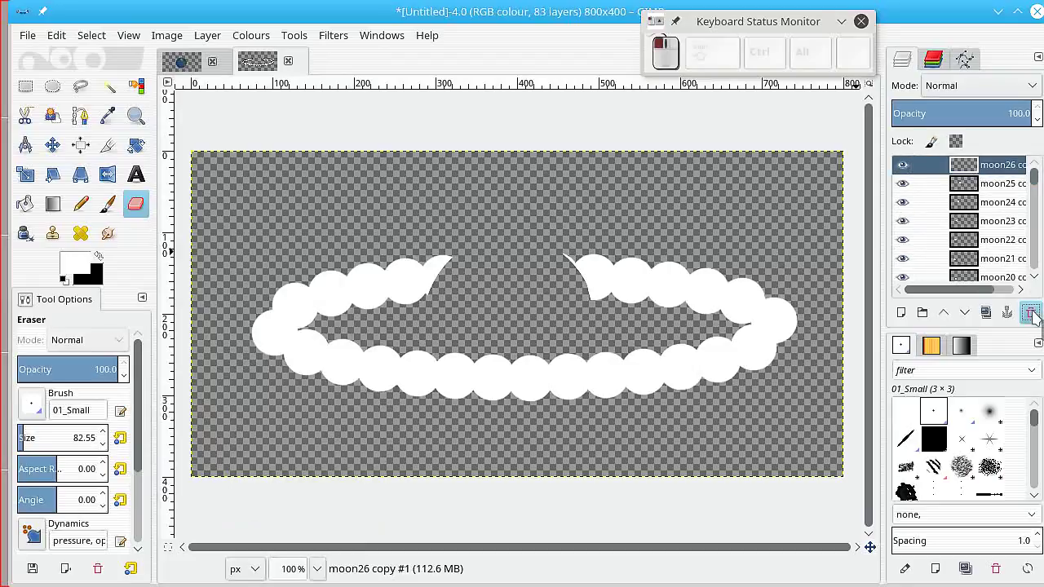
Step: Delete the two bottommost layers of the moon stack, moon0 copy and moon1 copy
drag(1035, 181, 989, 279)
click(978, 274)
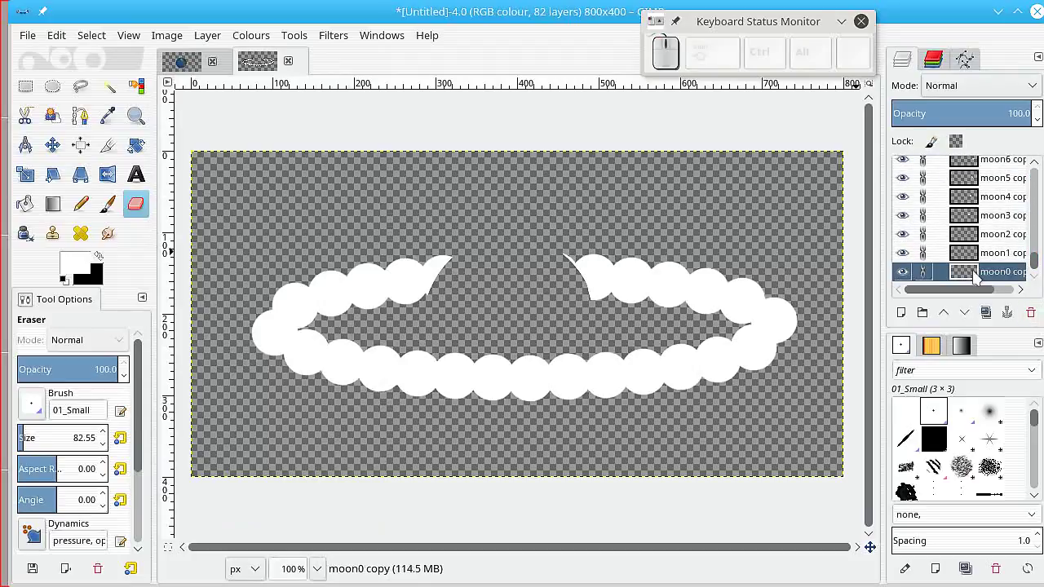
click(1031, 313)
click(1031, 314)
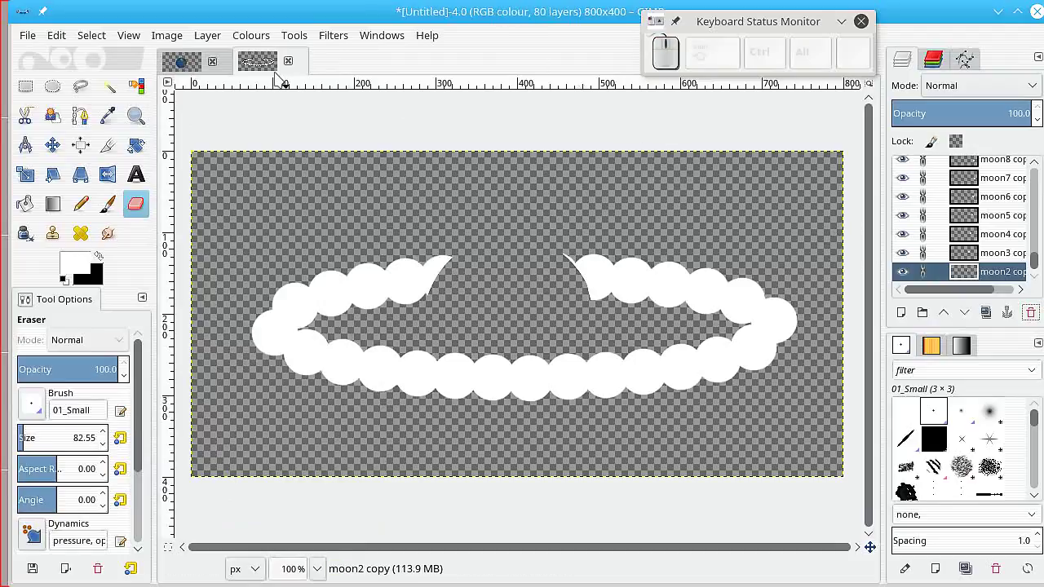
Step: In the 80layers.xcf globe image, run Interleave stacks of layers with [Untitled]-4 as source, opacity 100, Normal mode and Merge set to Yes
click(182, 64)
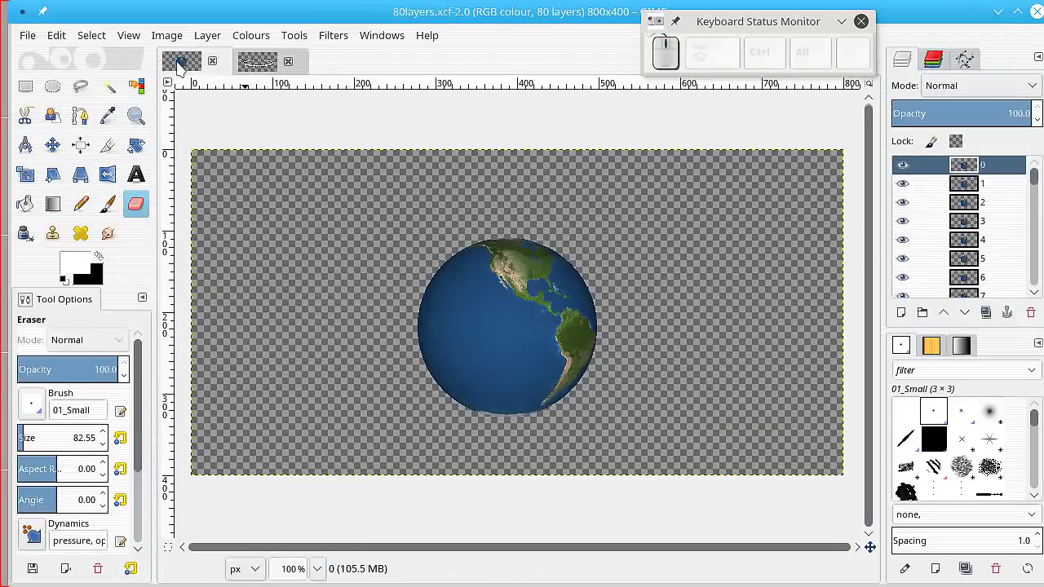
click(165, 37)
mouse_move(204, 492)
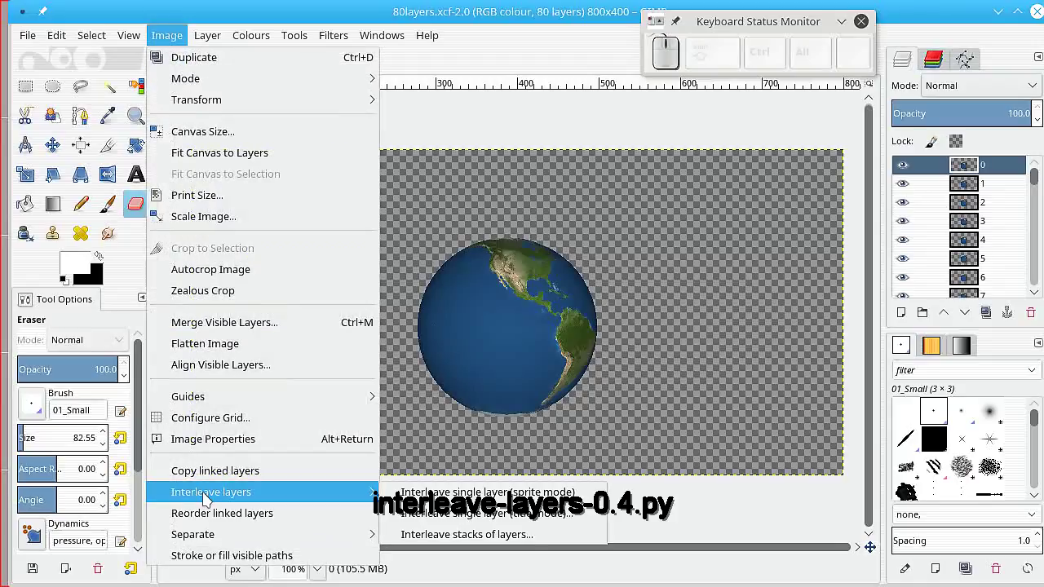
click(478, 542)
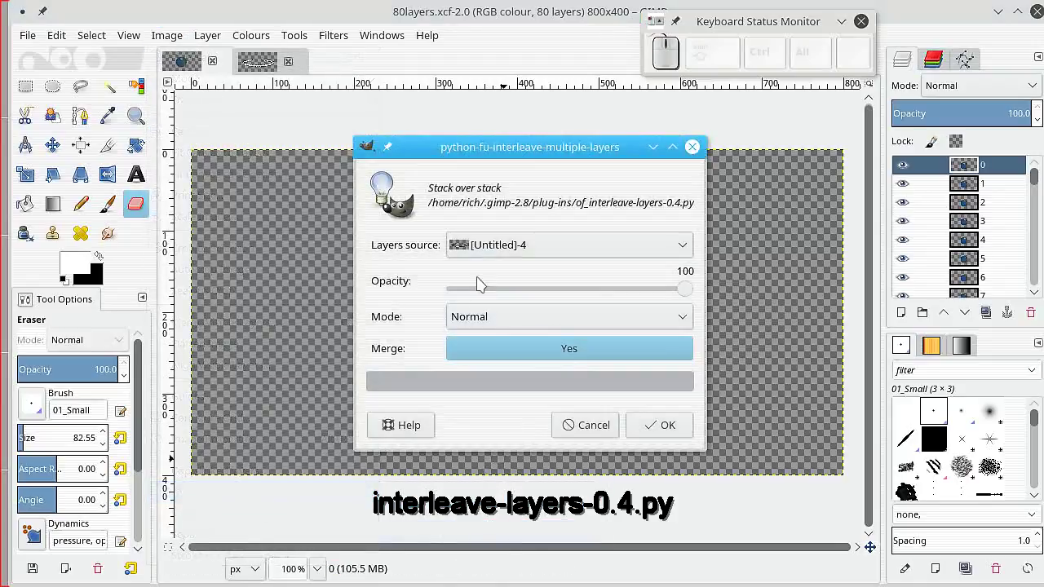
click(504, 246)
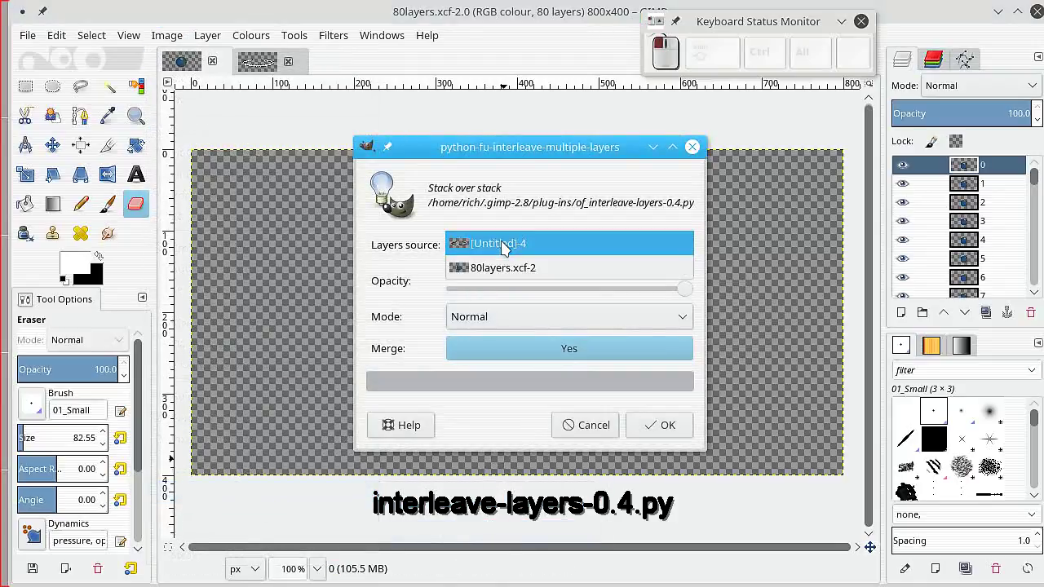
click(504, 246)
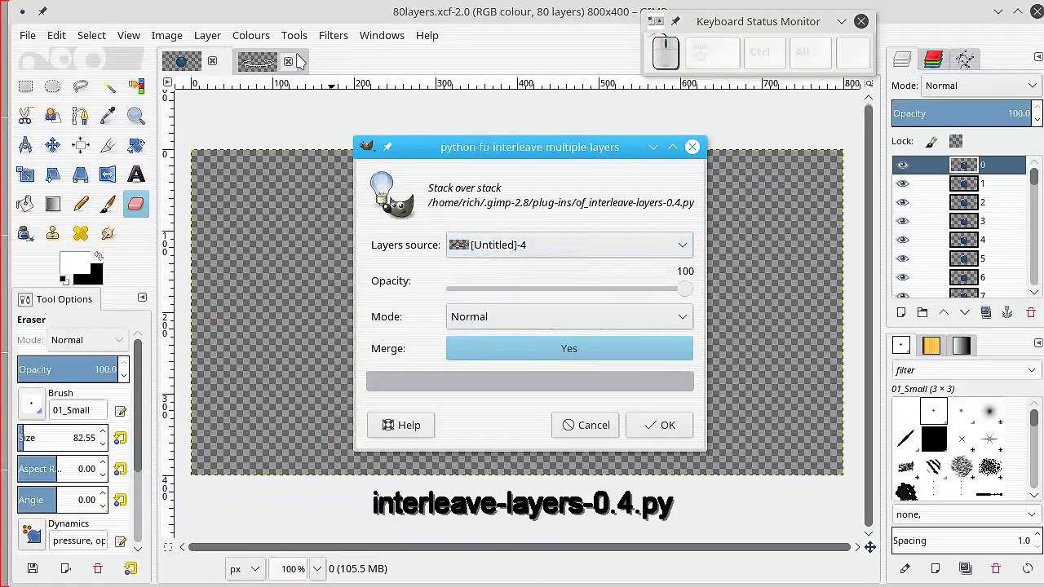
click(653, 430)
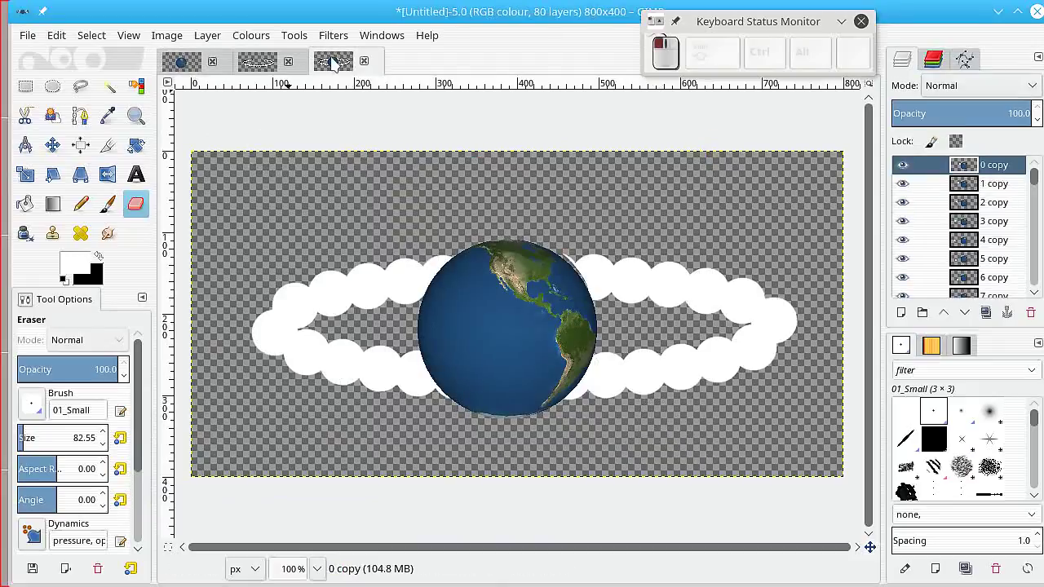
Step: Clear the names of all layers in the new merged image by running Rename all layers with no text
click(294, 35)
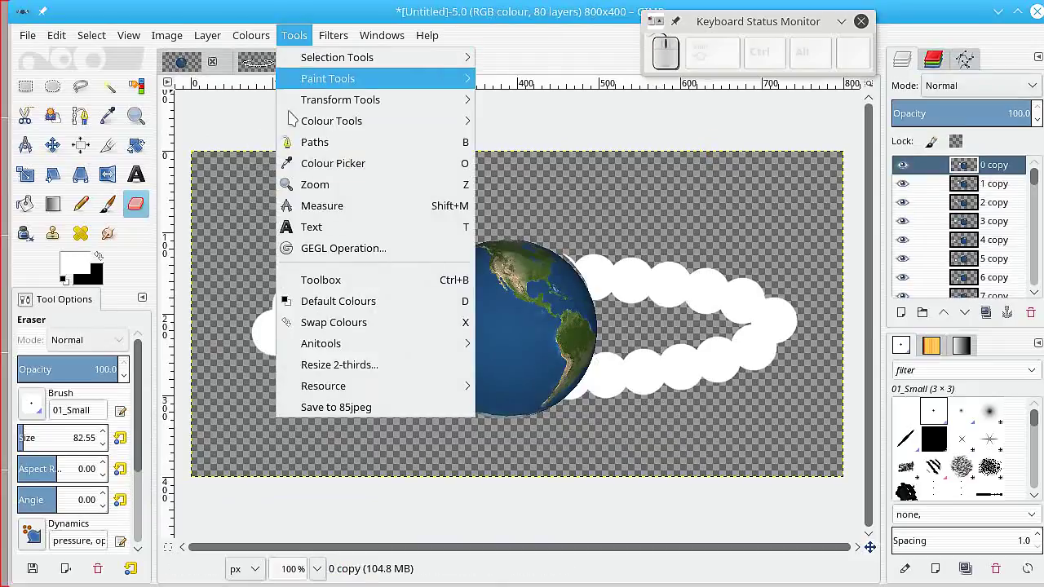
mouse_move(324, 346)
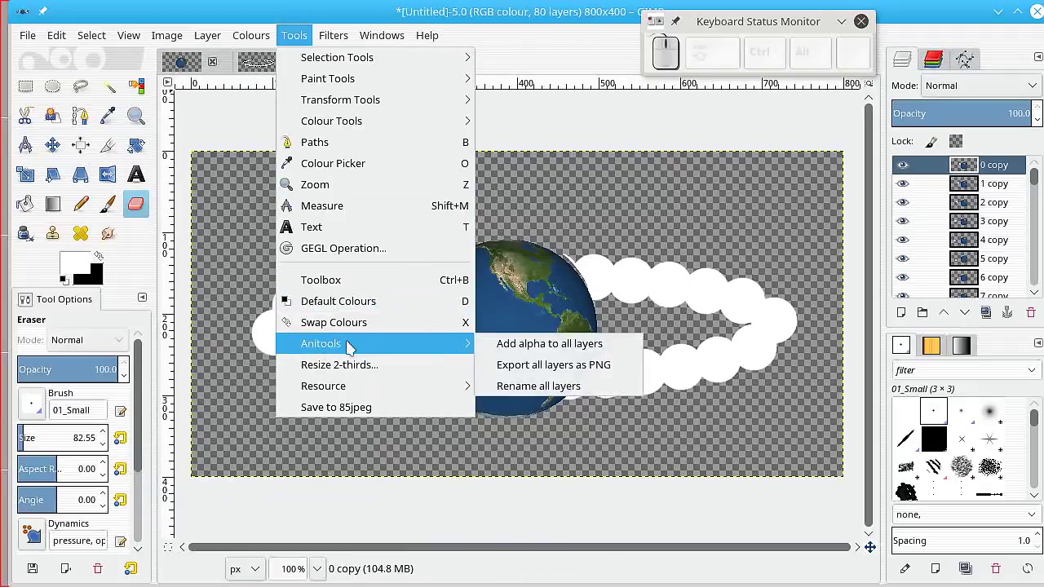
click(530, 387)
click(631, 372)
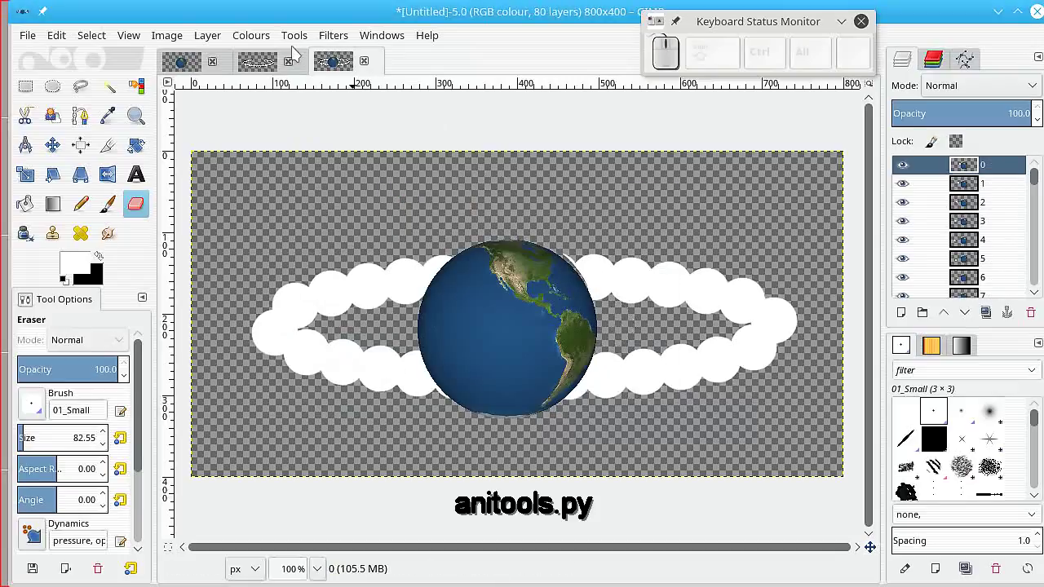
Step: Append "(replace)" to the names of all layers in the merged image with Rename all layers
click(294, 36)
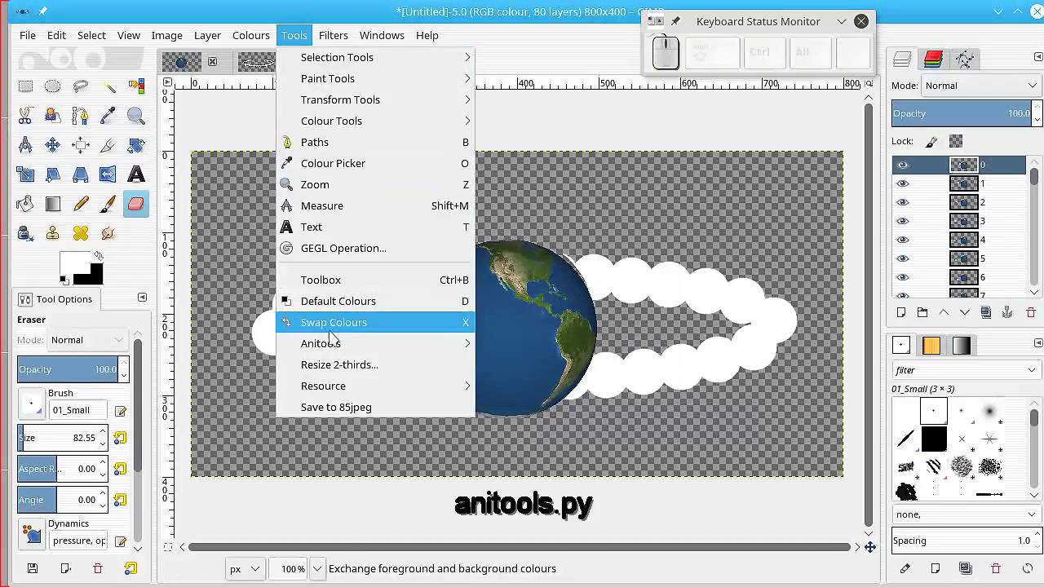
mouse_move(343, 344)
click(535, 385)
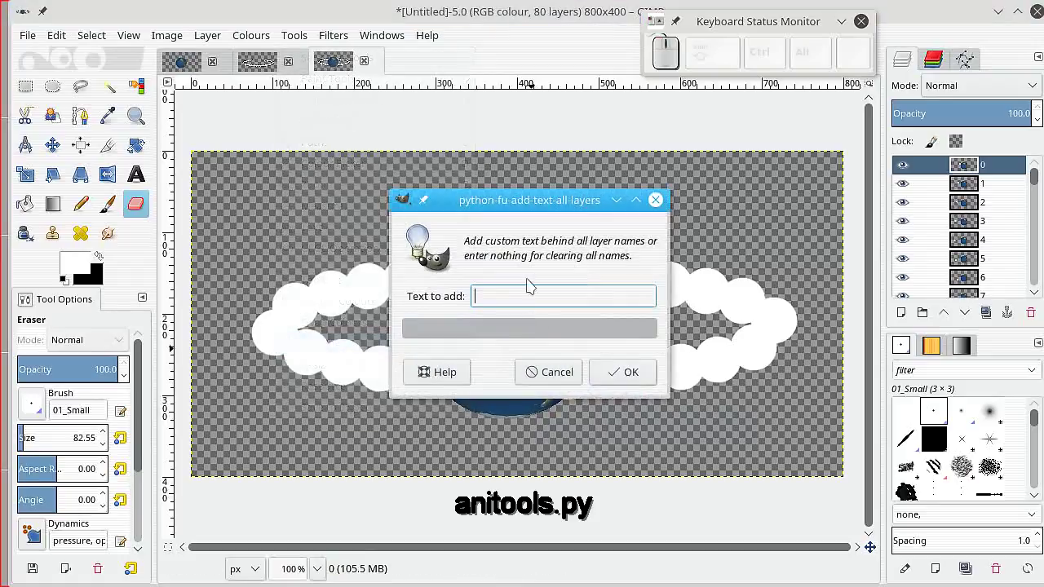
click(503, 295)
text(()
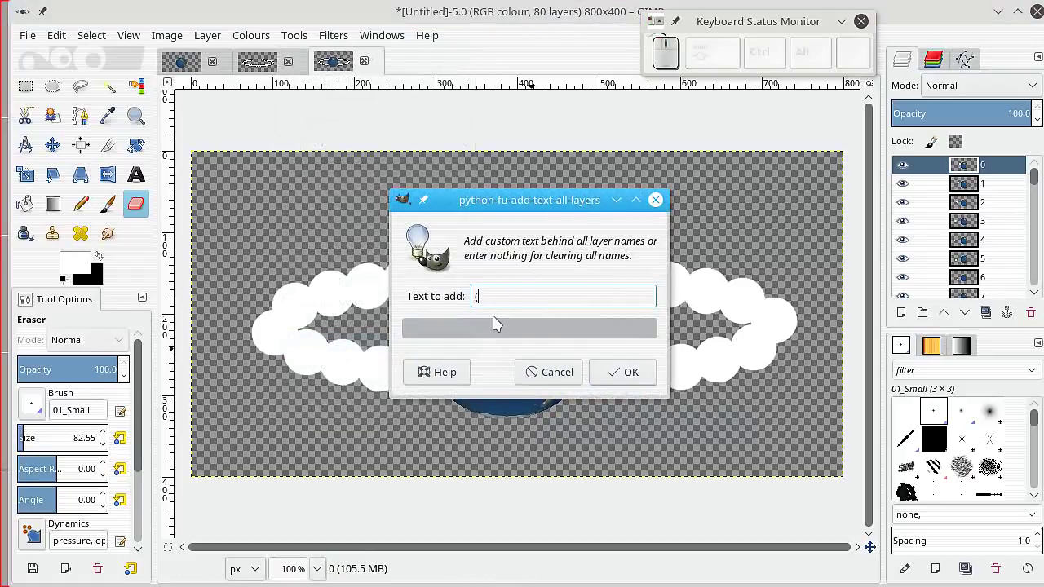
text(replace))
click(620, 368)
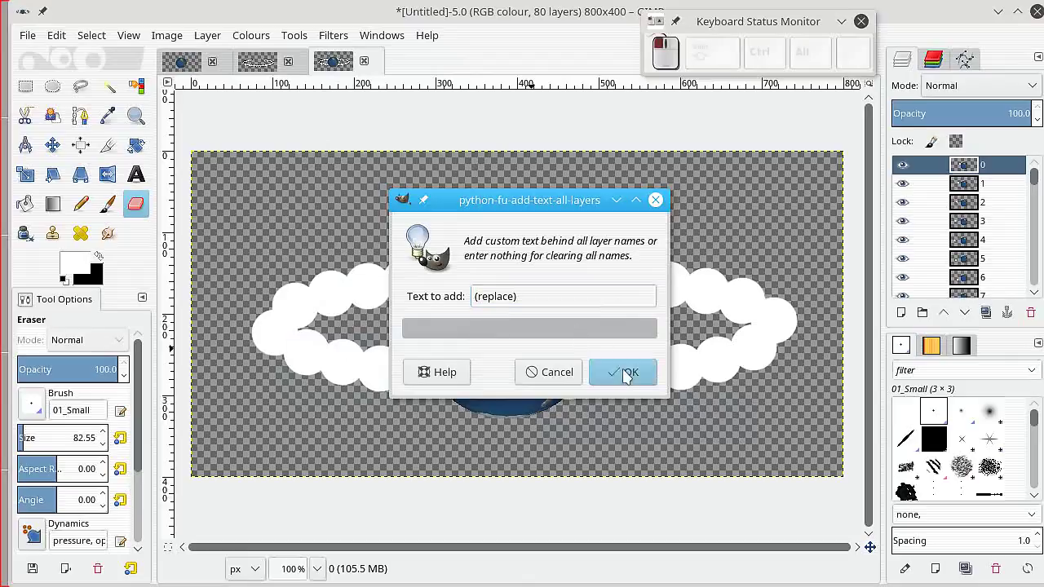
Step: Preview the merged Earth and moon animation in Animation Playback, stop it and close the preview
click(365, 38)
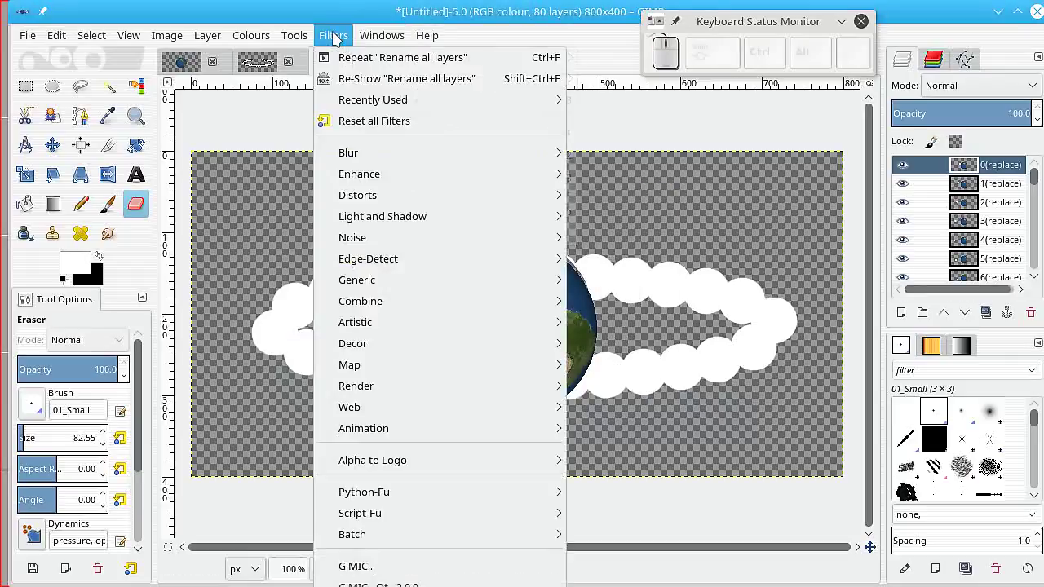
mouse_move(411, 431)
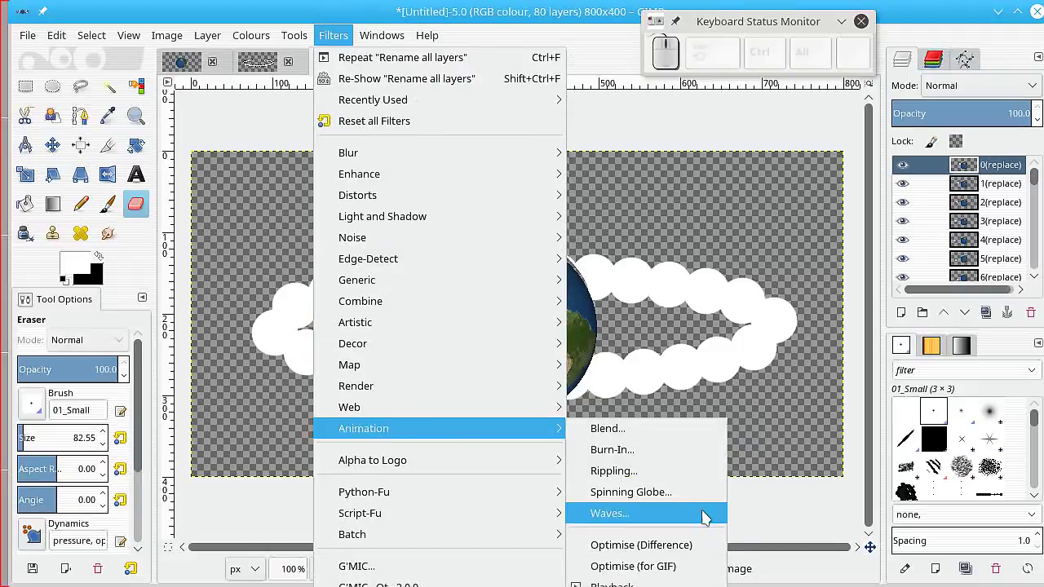
click(647, 585)
drag(415, 310, 748, 79)
click(243, 102)
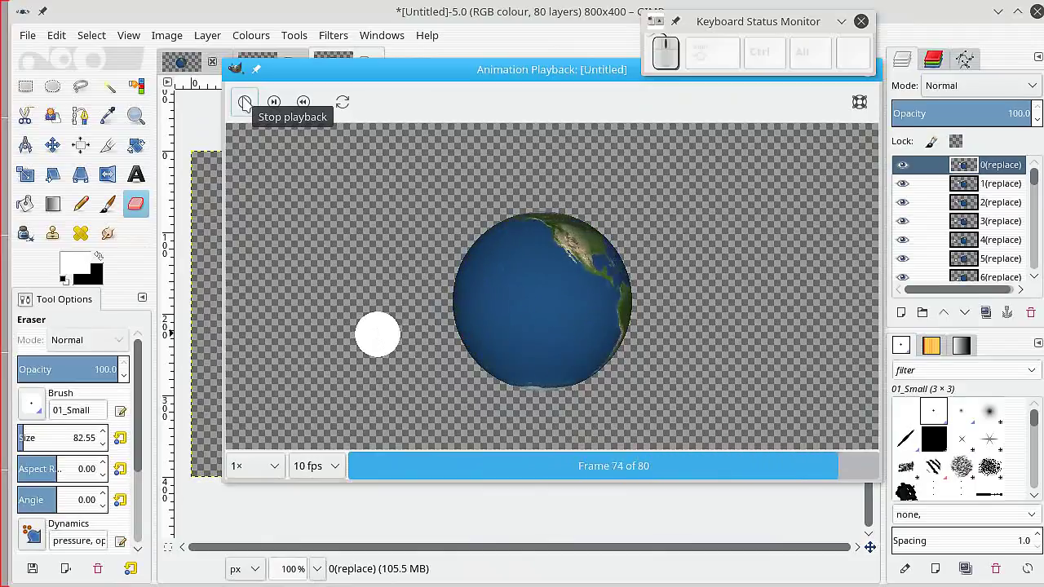
drag(388, 98, 345, 128)
click(826, 100)
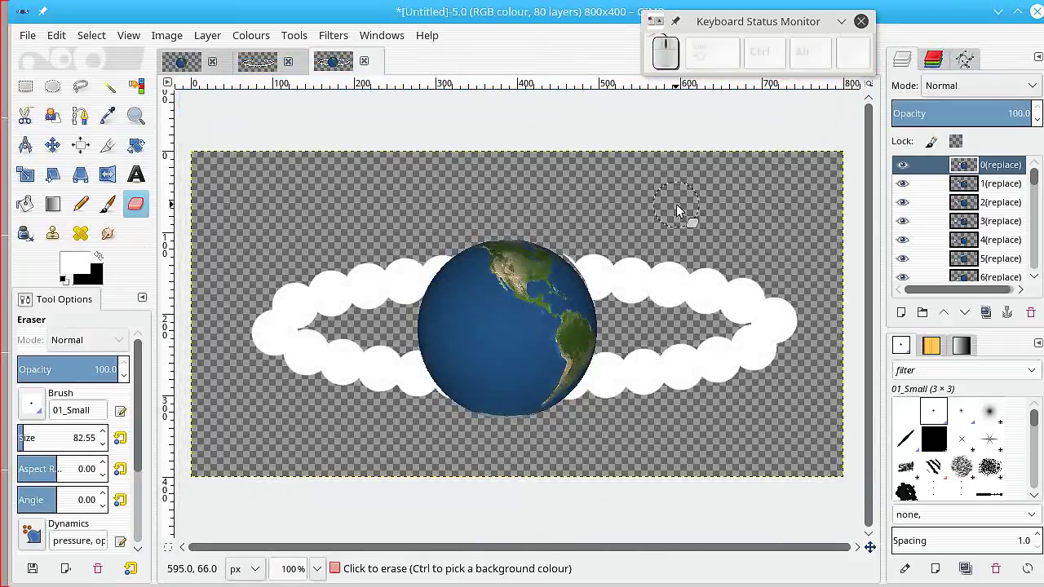